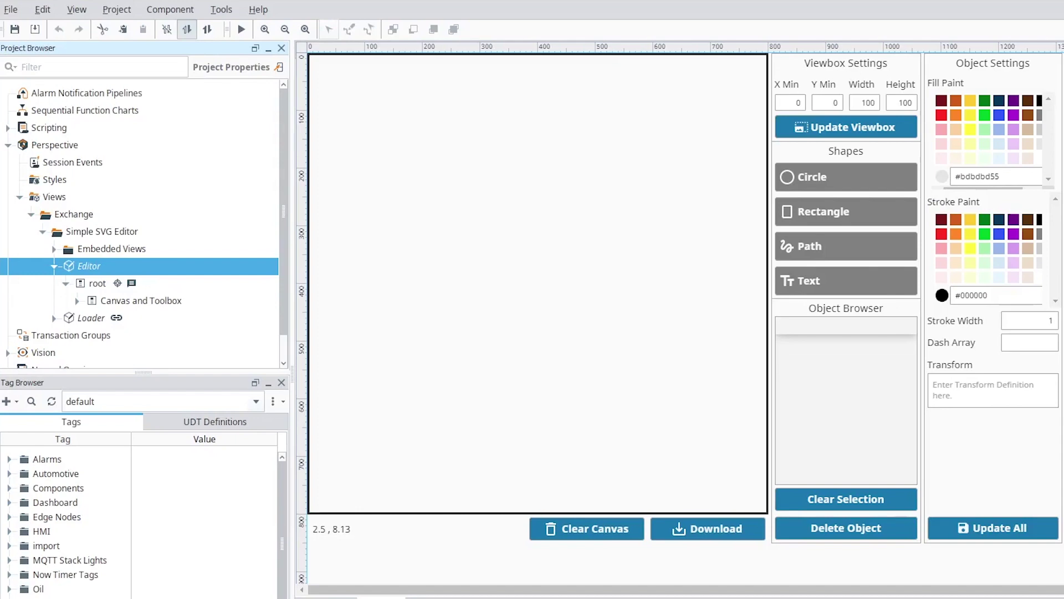
Open the Loader view, place a Motor symbol on it and convert it to a drawing
left_click(882, 192)
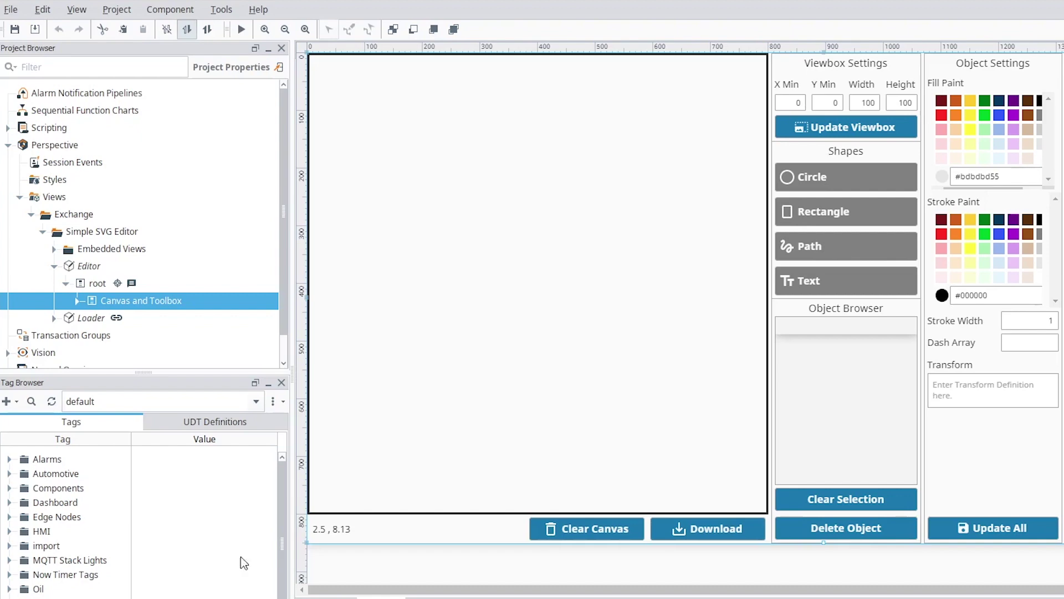
double_click(88, 322)
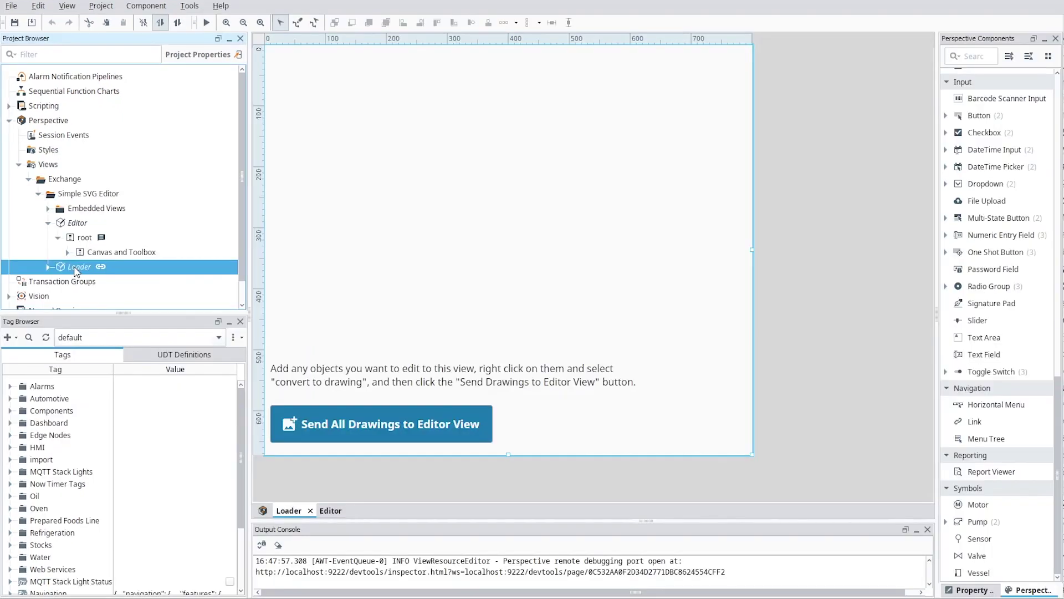
left_click(973, 510)
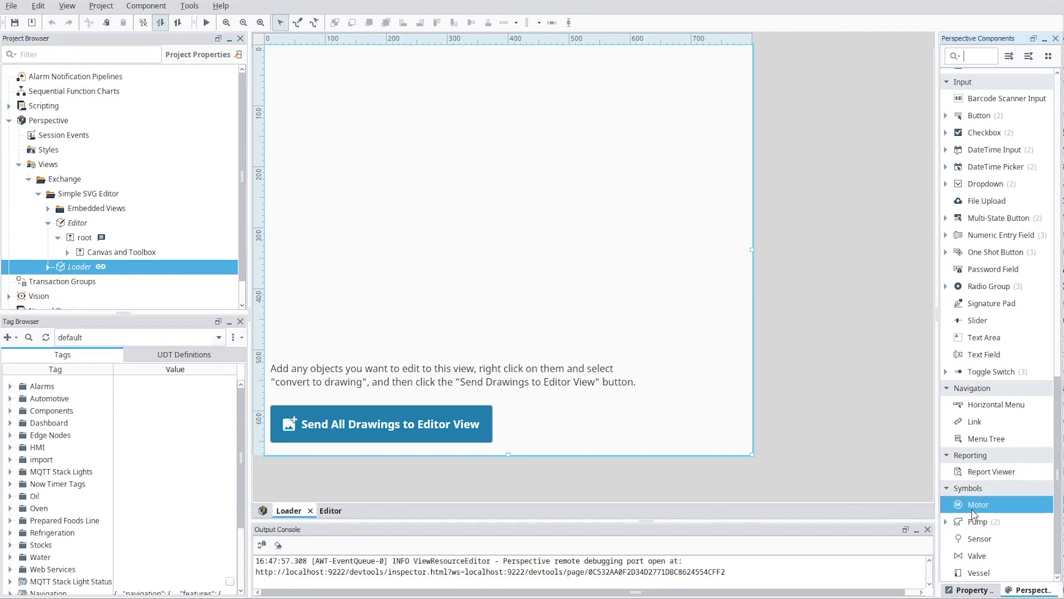
left_click_drag(970, 506, 310, 114)
right_click(339, 131)
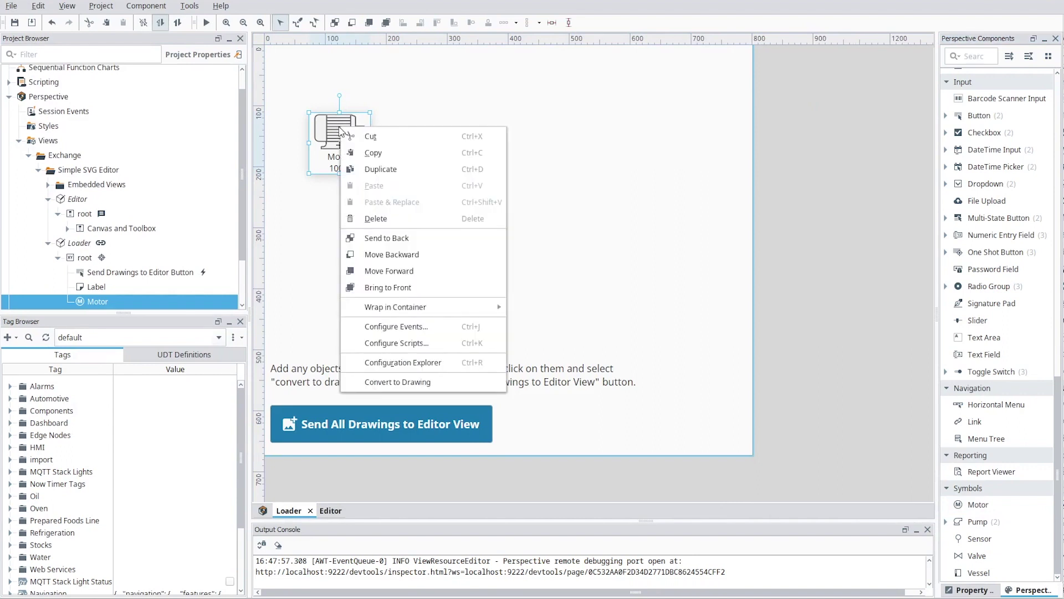
left_click(420, 381)
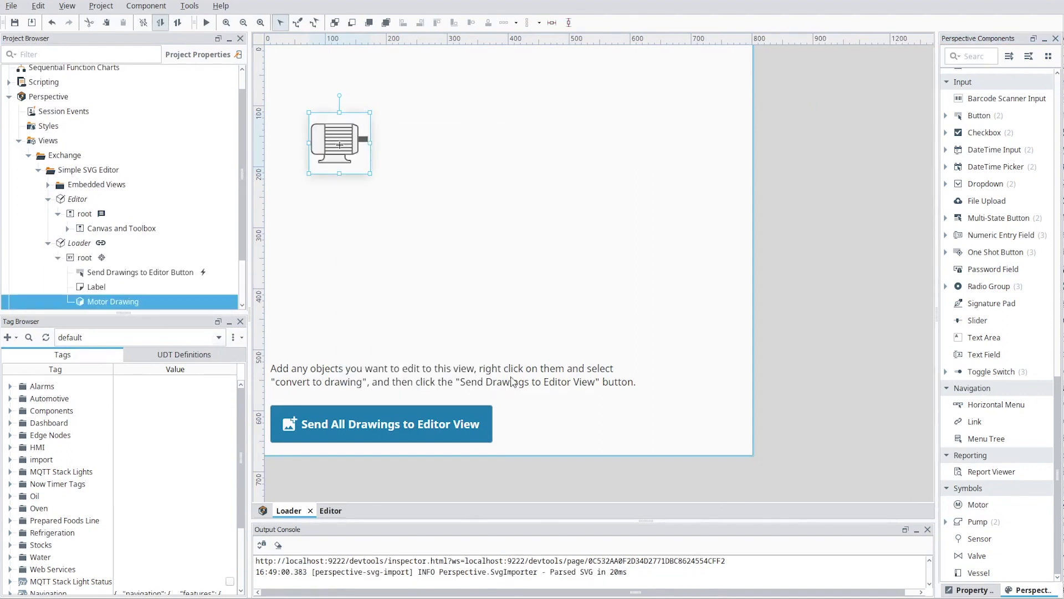
Add Sensor and Valve symbols beside the motor and convert both to drawings
left_click(976, 540)
left_click_drag(975, 545, 447, 145)
right_click(471, 161)
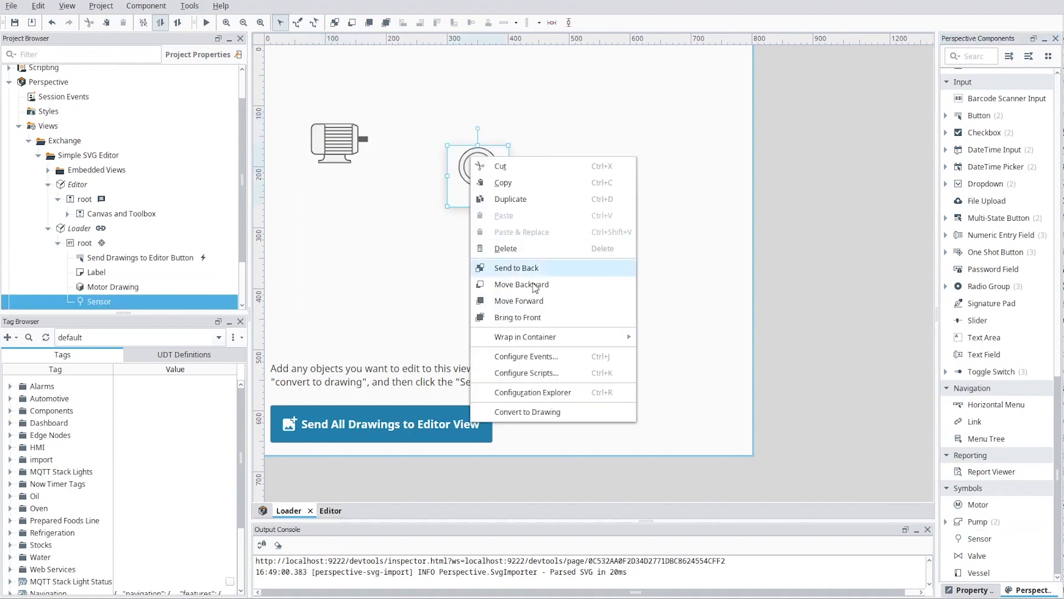
left_click(558, 412)
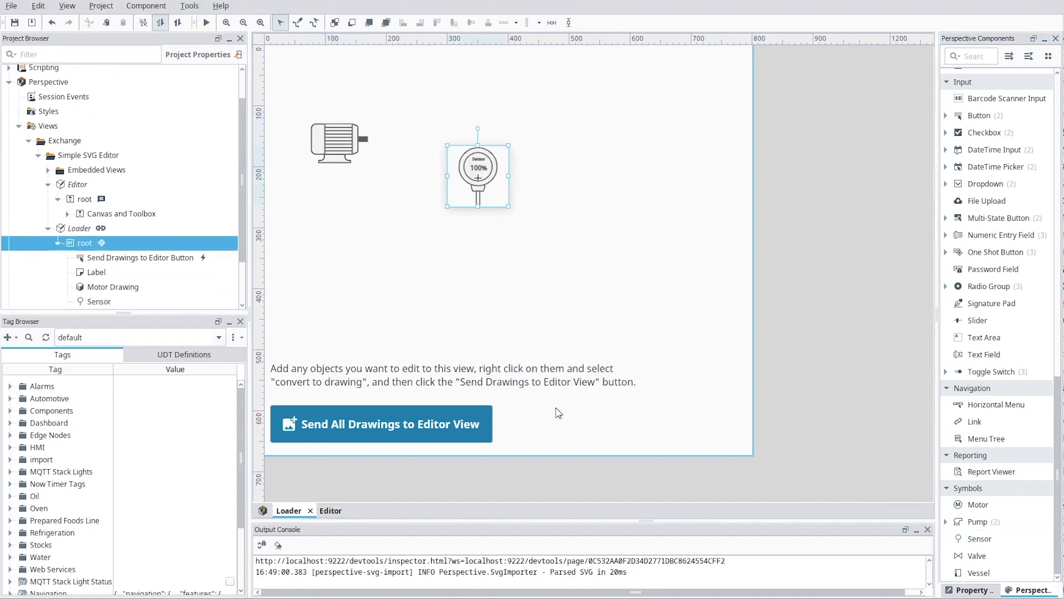
mouse_move(975, 555)
left_mouse_down()
mouse_move(847, 413)
mouse_move(572, 147)
left_mouse_up()
right_click(594, 158)
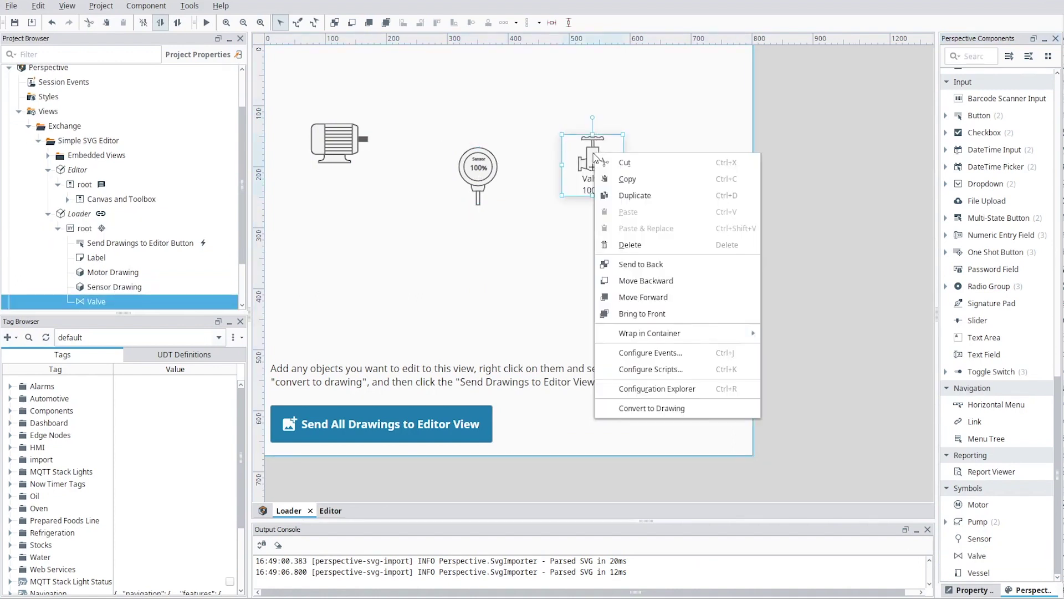
left_click(673, 408)
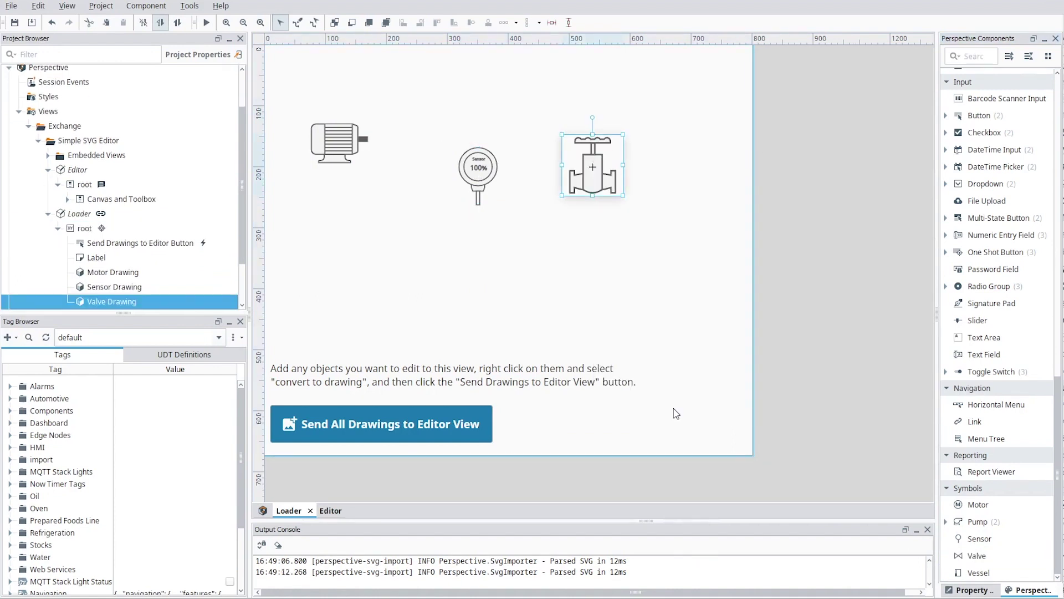
Preview the Loader view and send the Motor, Sensor and Valve drawings to the Editor view
left_click(205, 23)
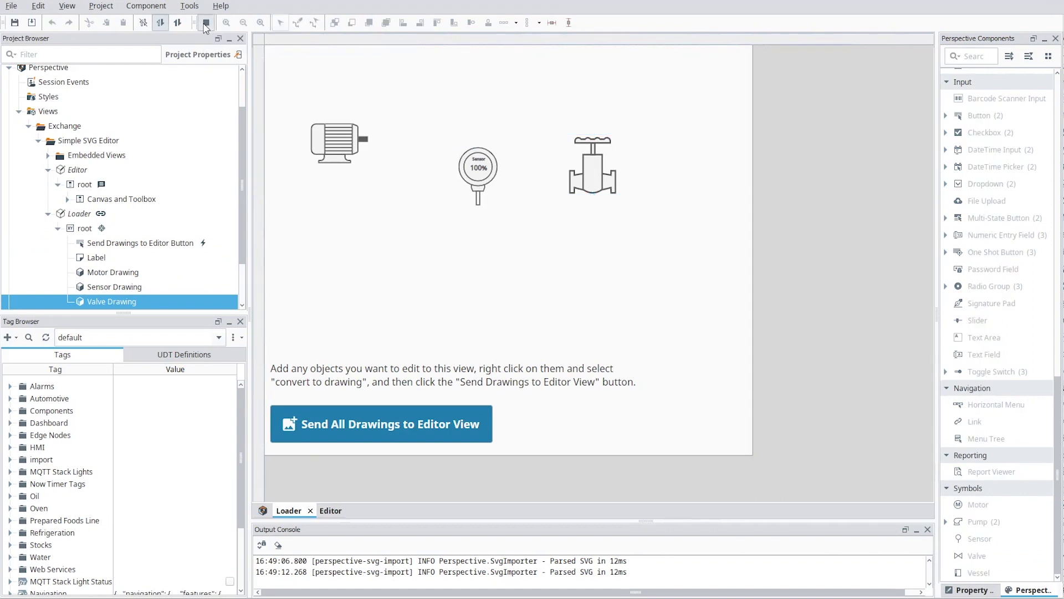
left_click(390, 431)
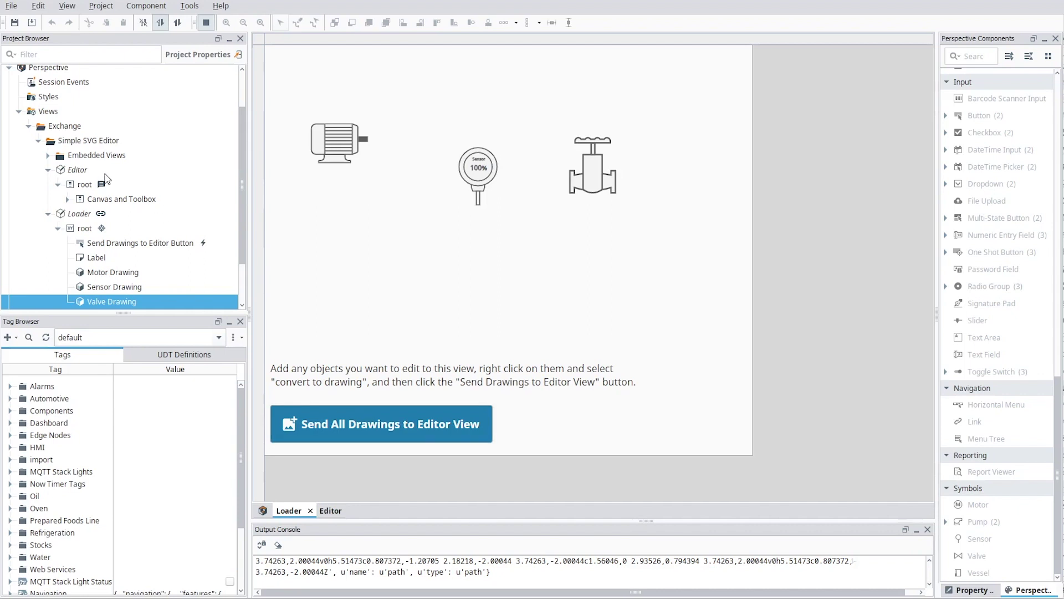
Open the Editor view from the Project Browser and save the project
left_click(76, 170)
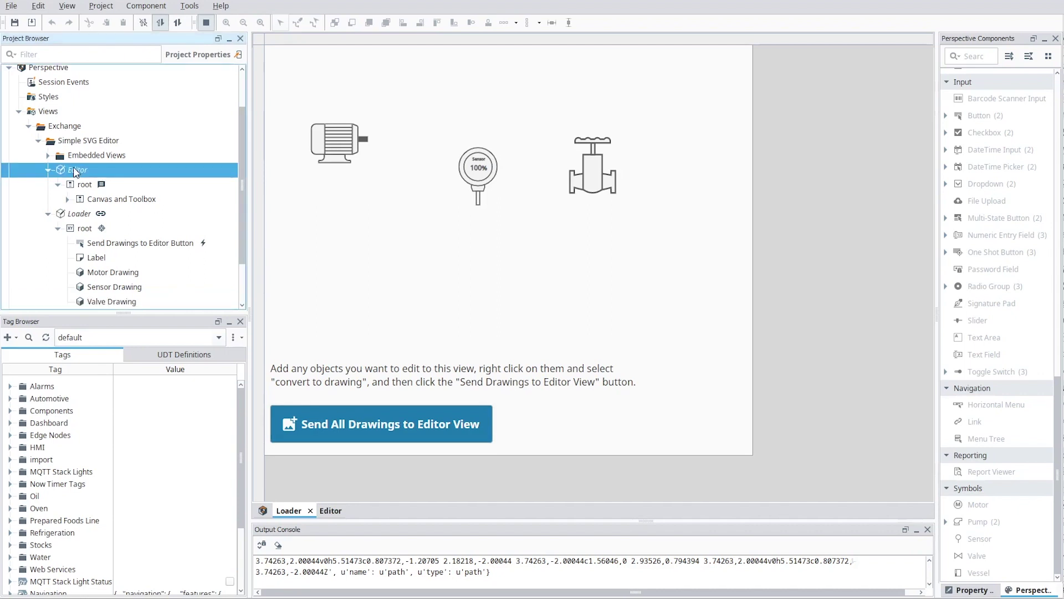
left_click(76, 171)
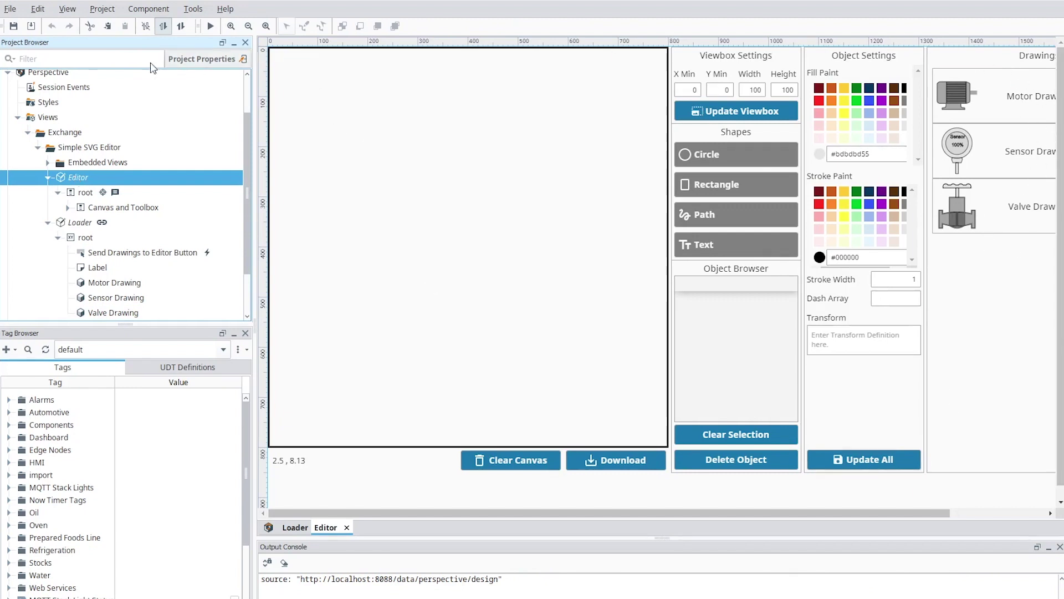
left_click(12, 26)
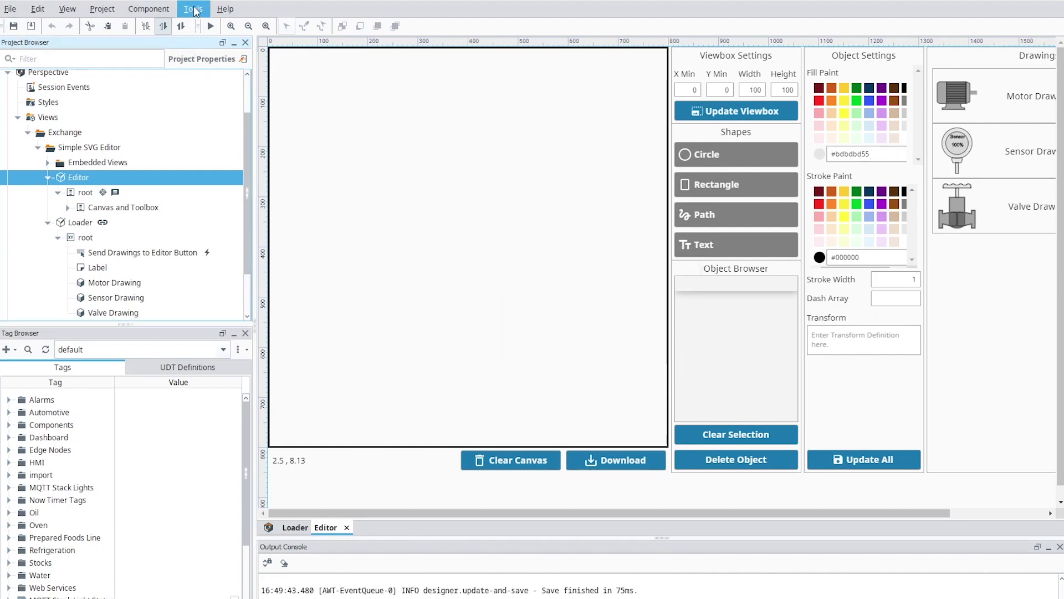
Launch the project as a Perspective session from the Tools menu
left_click(194, 8)
mouse_move(272, 131)
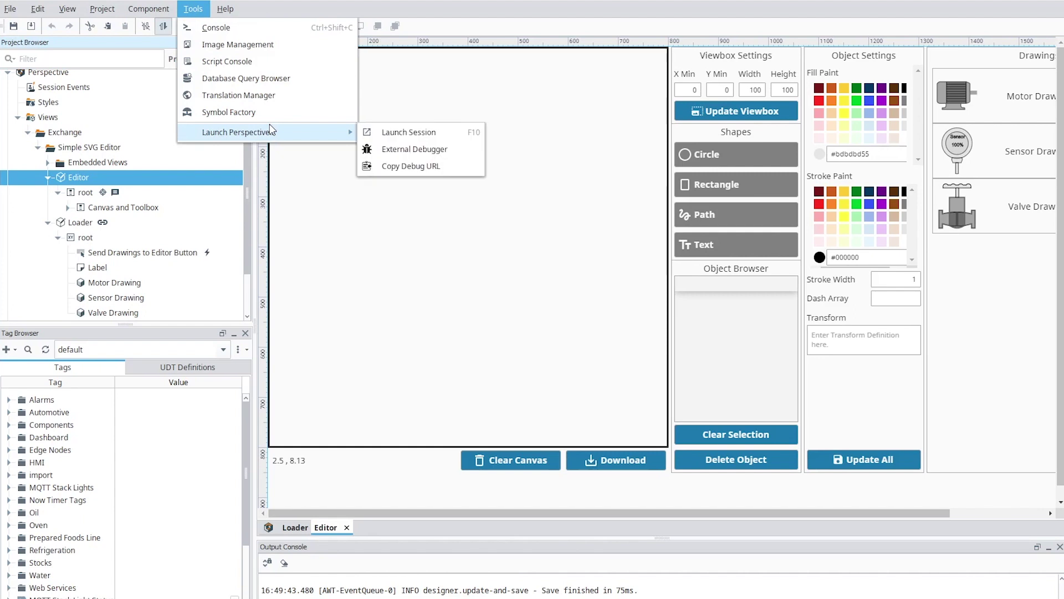
left_click(435, 116)
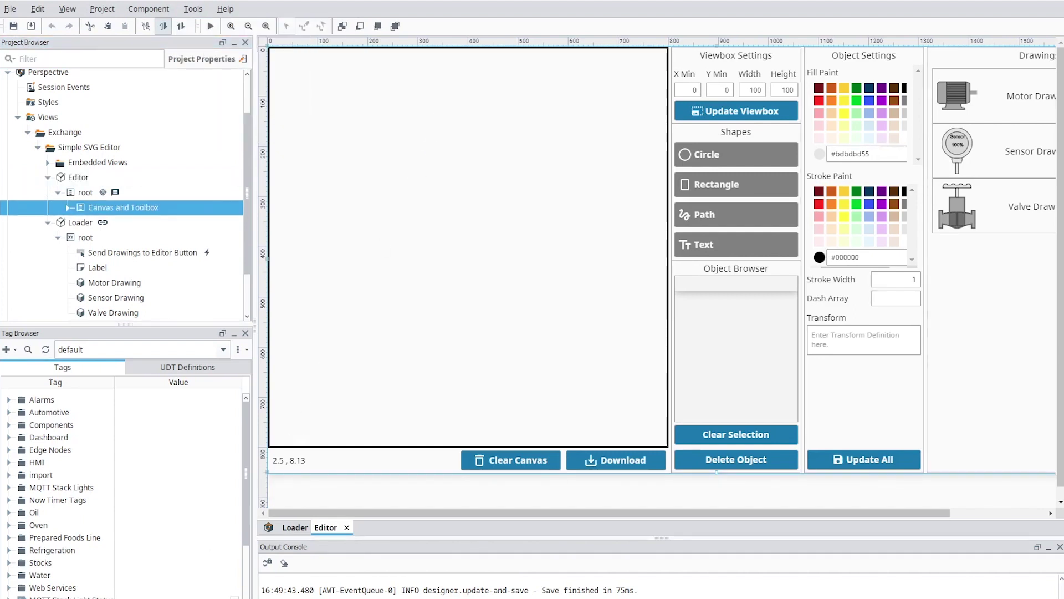
left_click(217, 567)
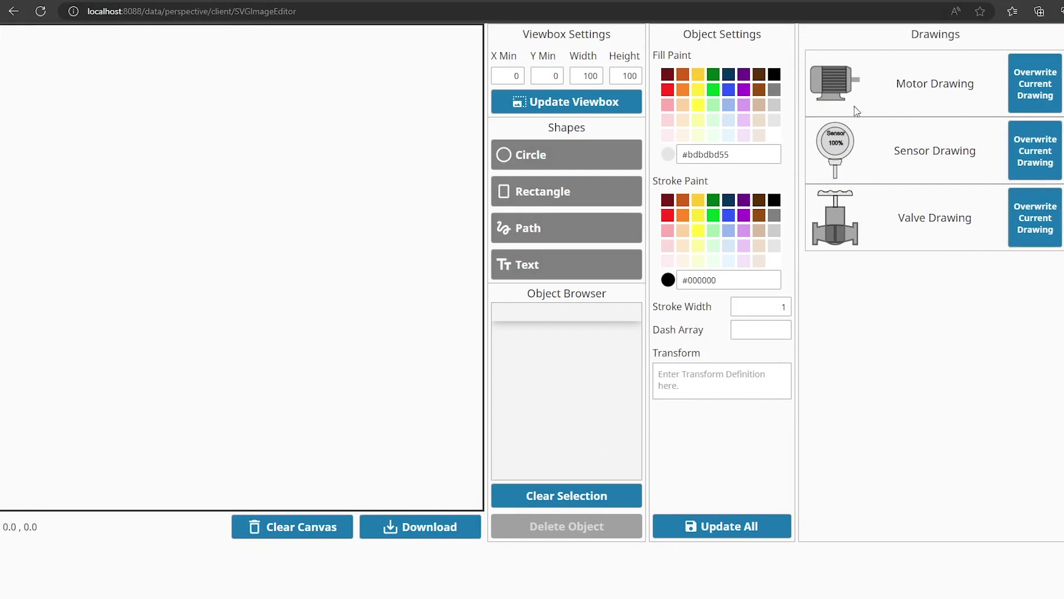
Overwrite the current drawing with the Valve Drawing
left_click(1041, 234)
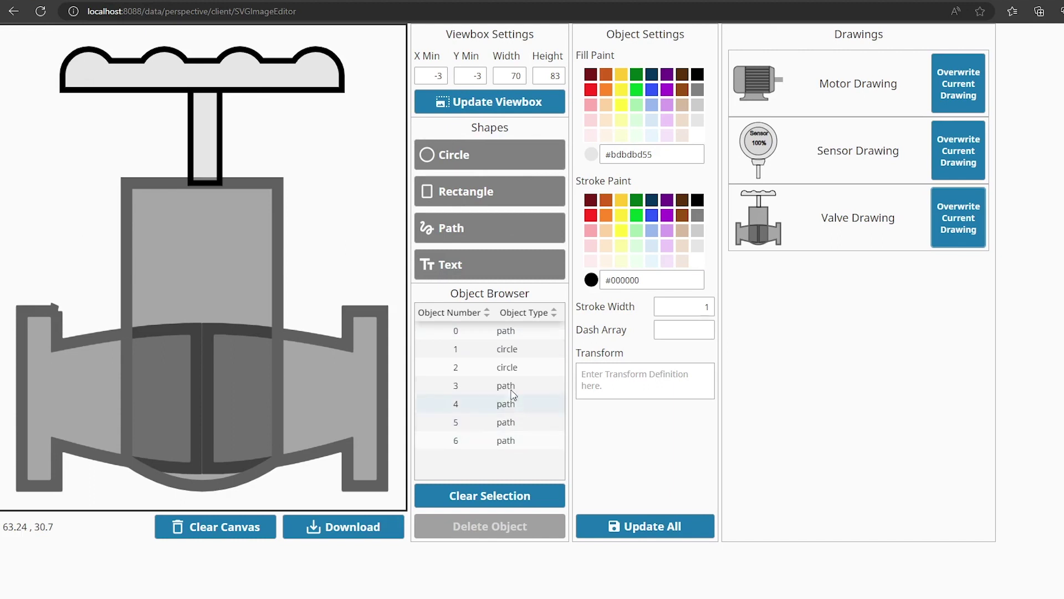
Give the left flange (path 0) a black #000000 fill and #95B9F0 outline, then deselect it
left_click(498, 438)
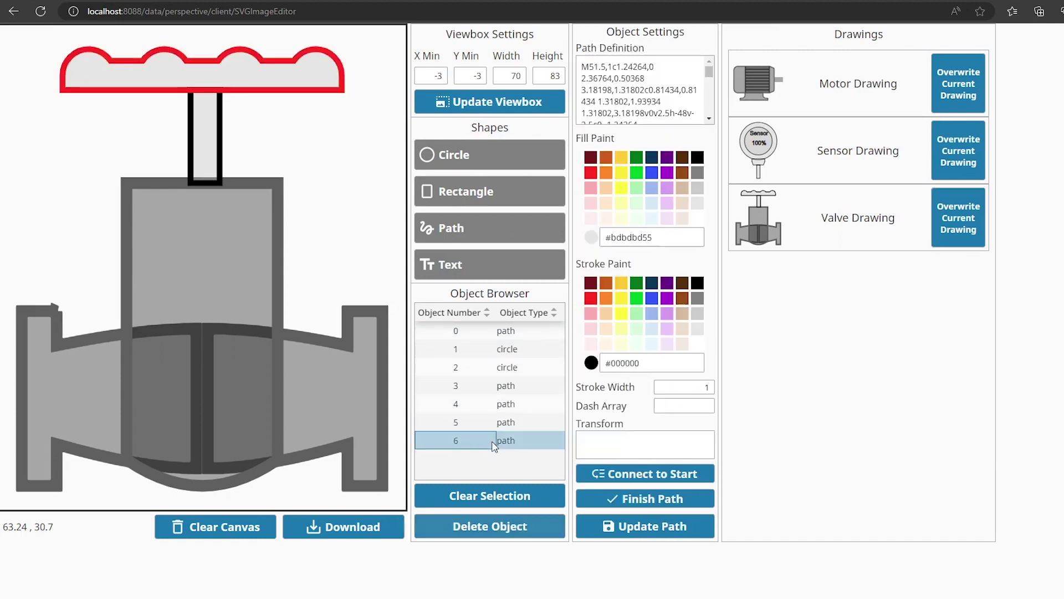
left_click(490, 417)
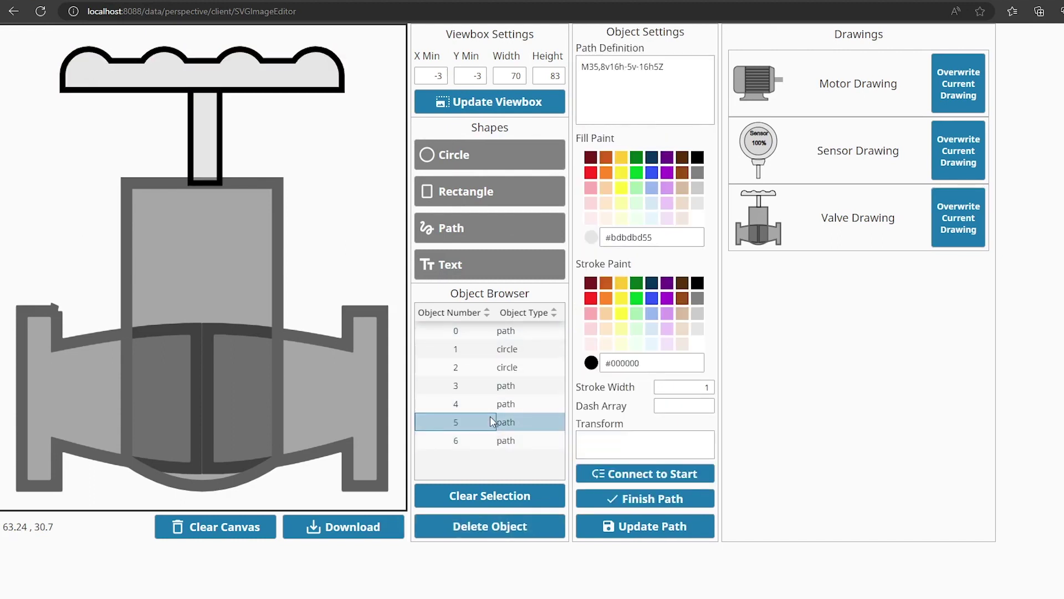
left_click(491, 406)
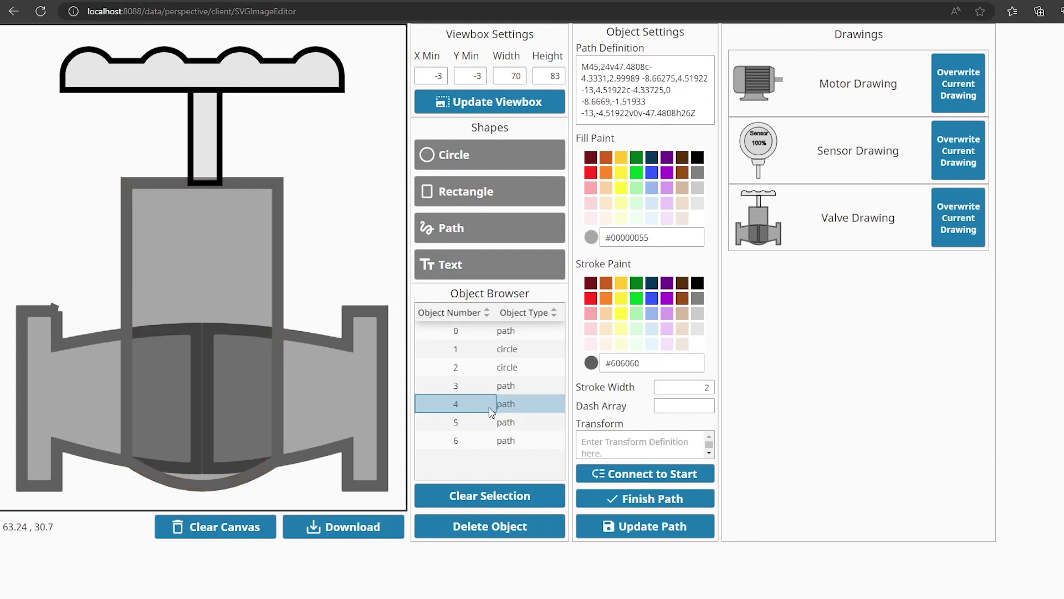
left_click(488, 333)
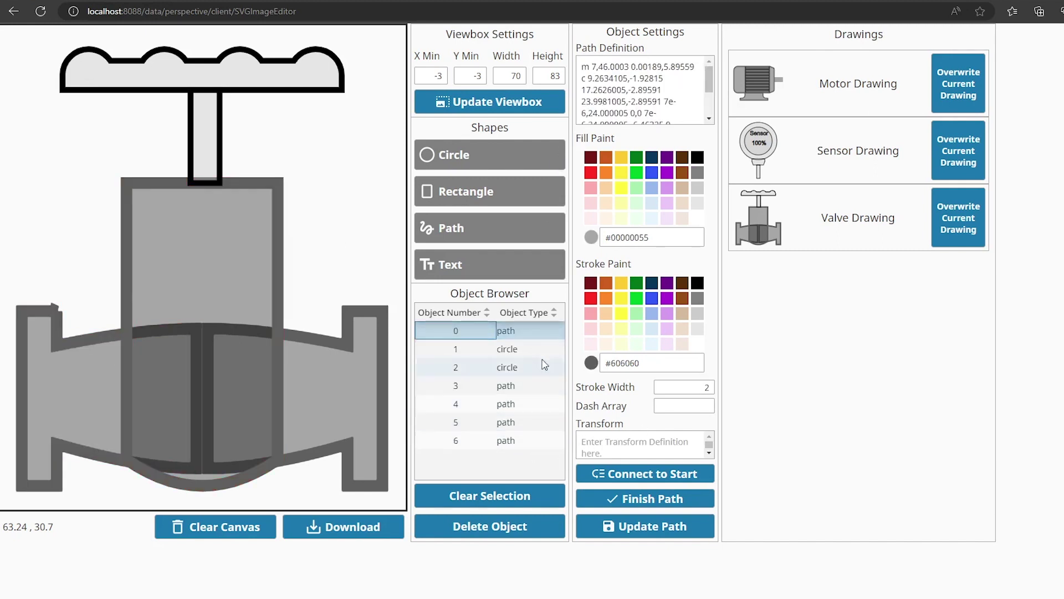
left_click(698, 158)
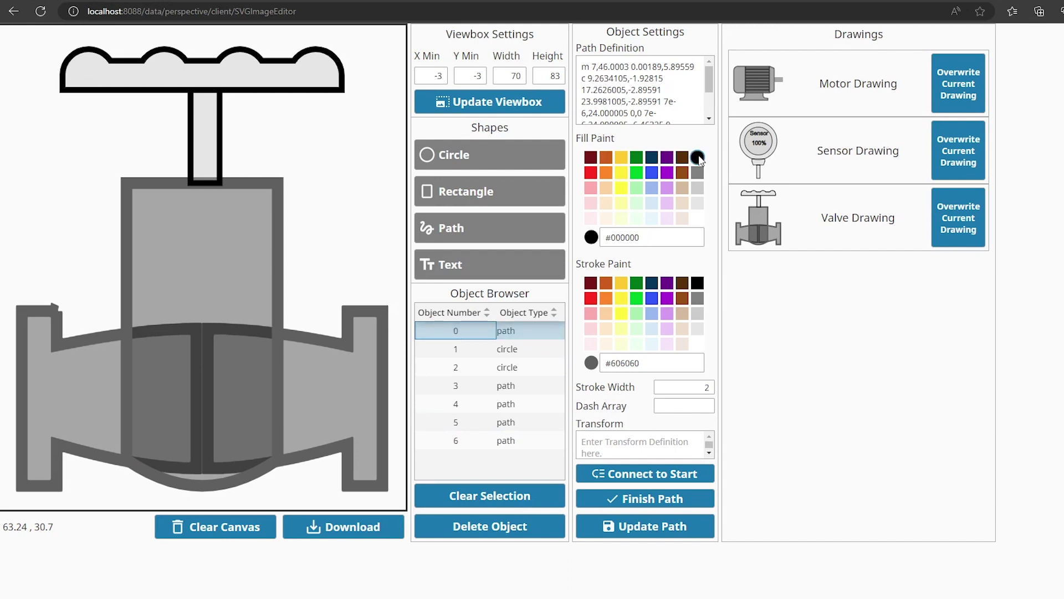
left_click(657, 316)
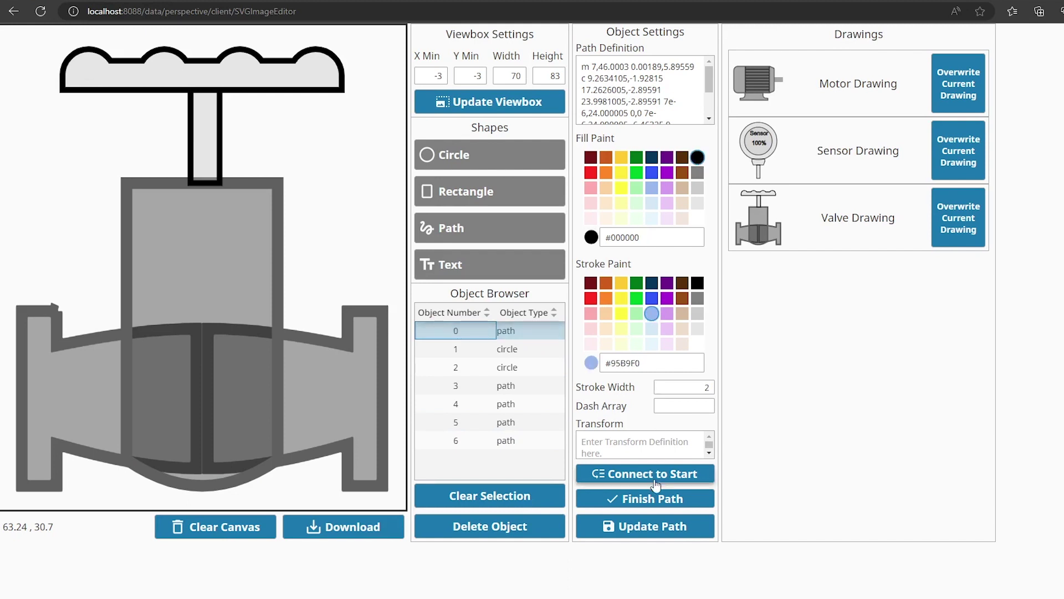
left_click(665, 535)
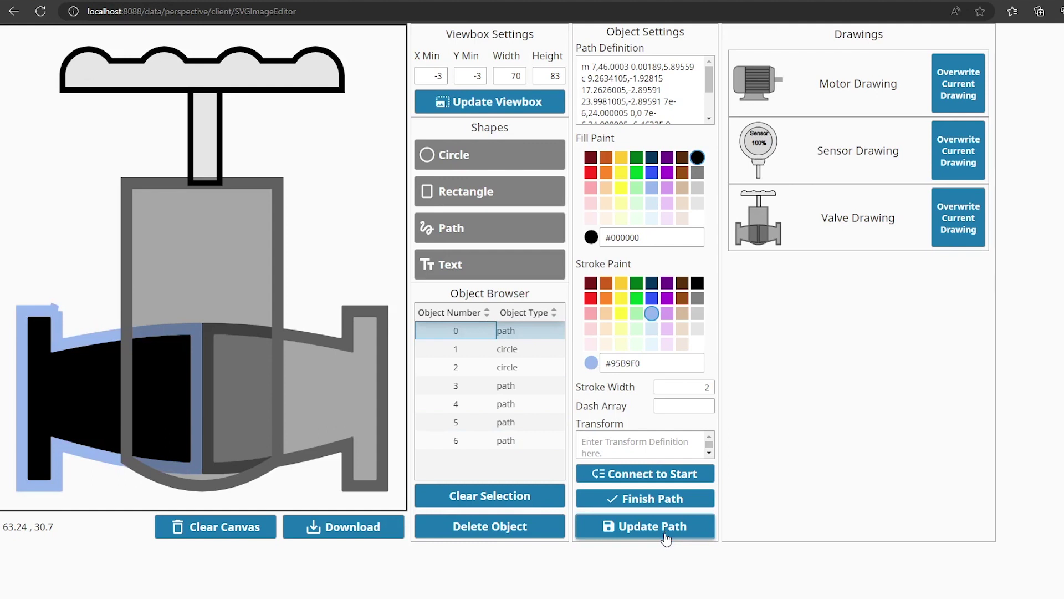
left_click(515, 505)
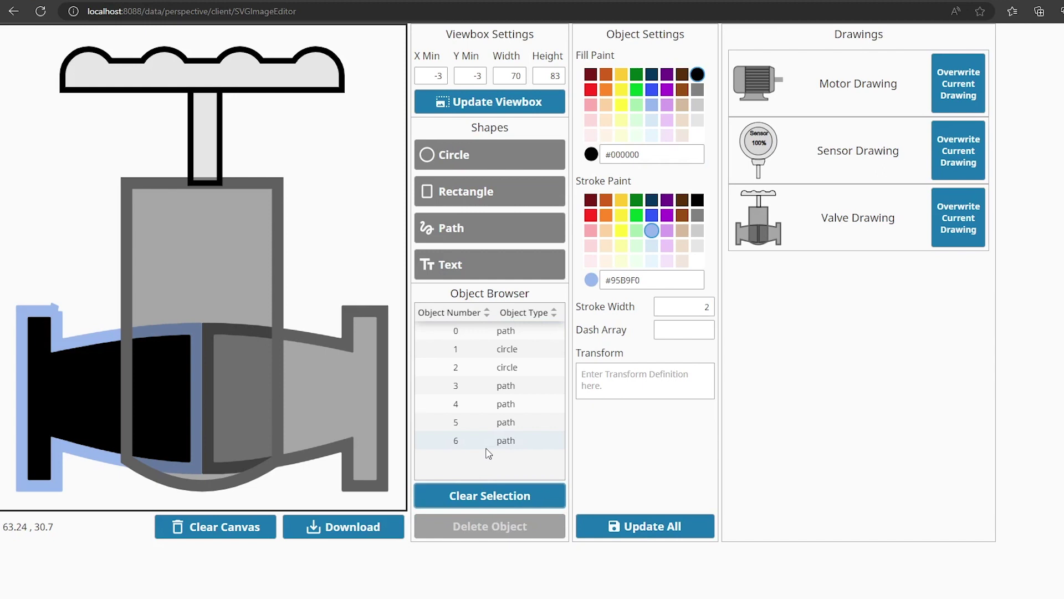
Place a light-purple circle of radius 10 with a yellow outline on the valve body
left_click(485, 159)
left_click(681, 105)
key("ctrl+a")
type("10")
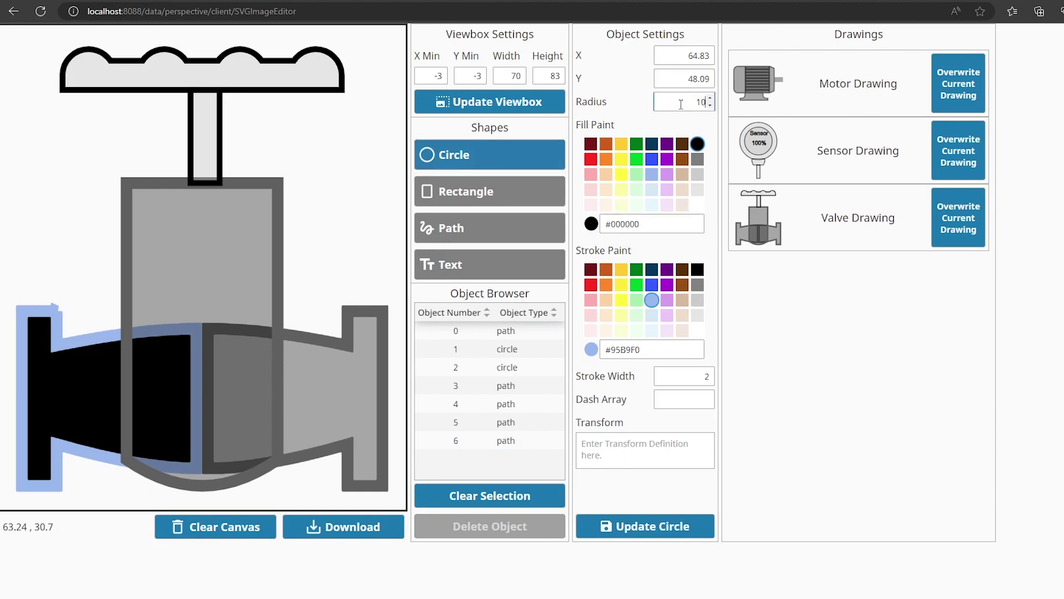
left_click(682, 80)
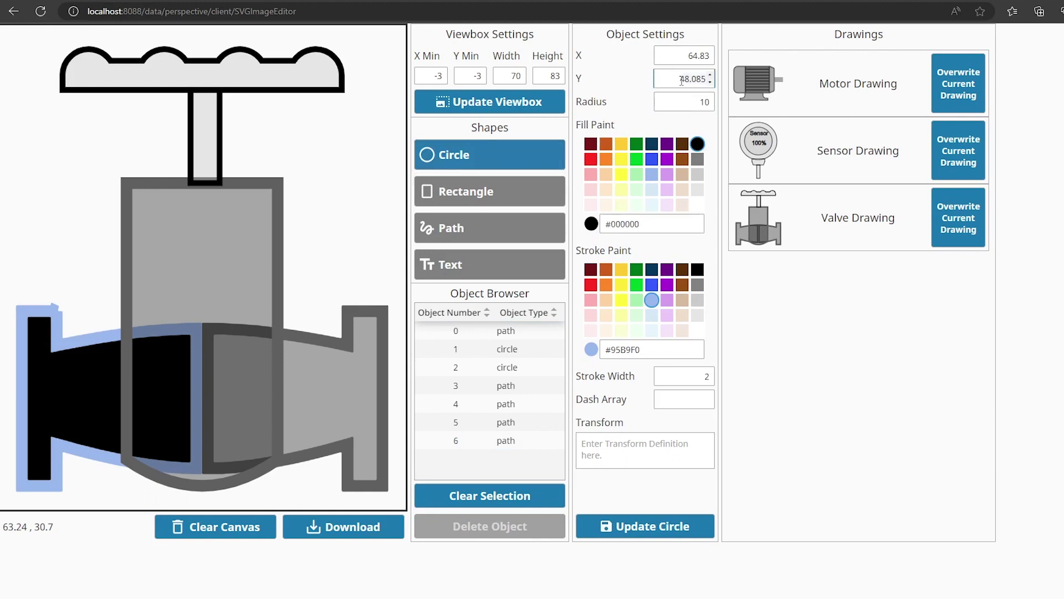
left_click(667, 174)
left_click(621, 300)
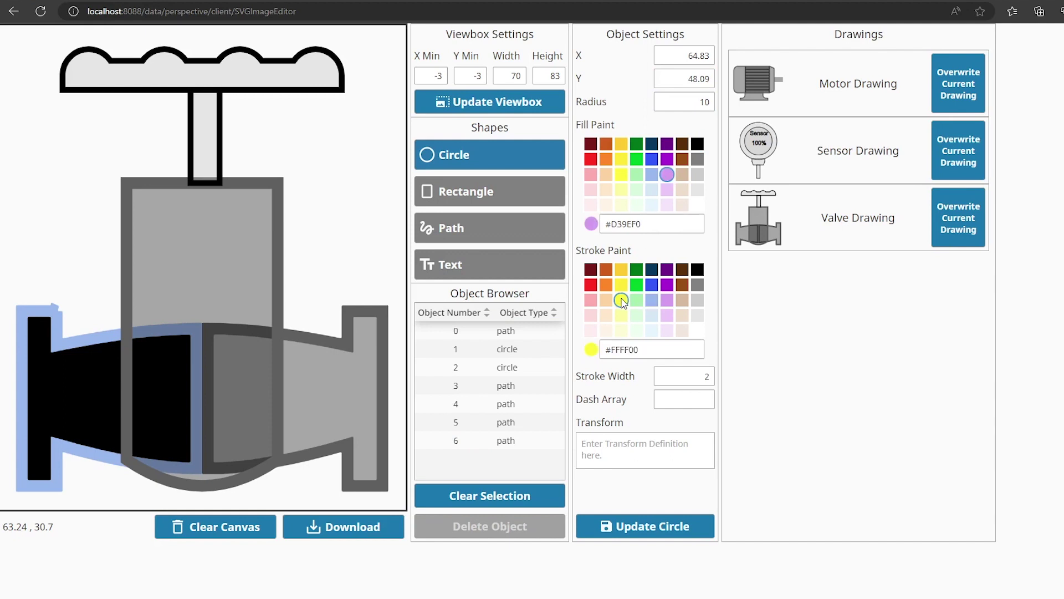
left_click(193, 224)
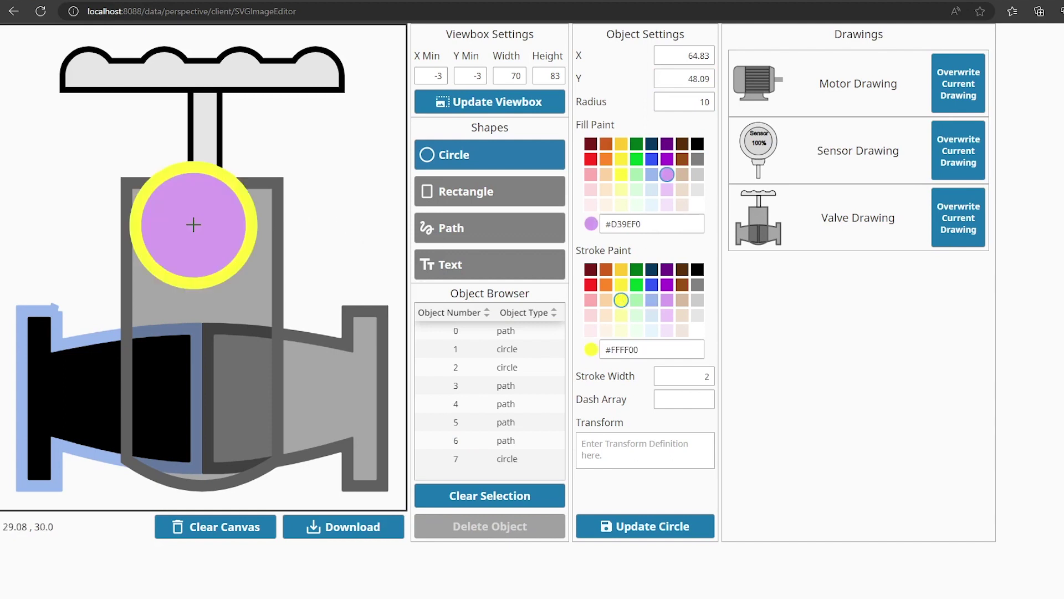
Add three #FFC800 rectangles outlined #D39EF0, plus a fourth rounded with X radius 5
left_click(482, 202)
left_click(621, 196)
left_click(668, 353)
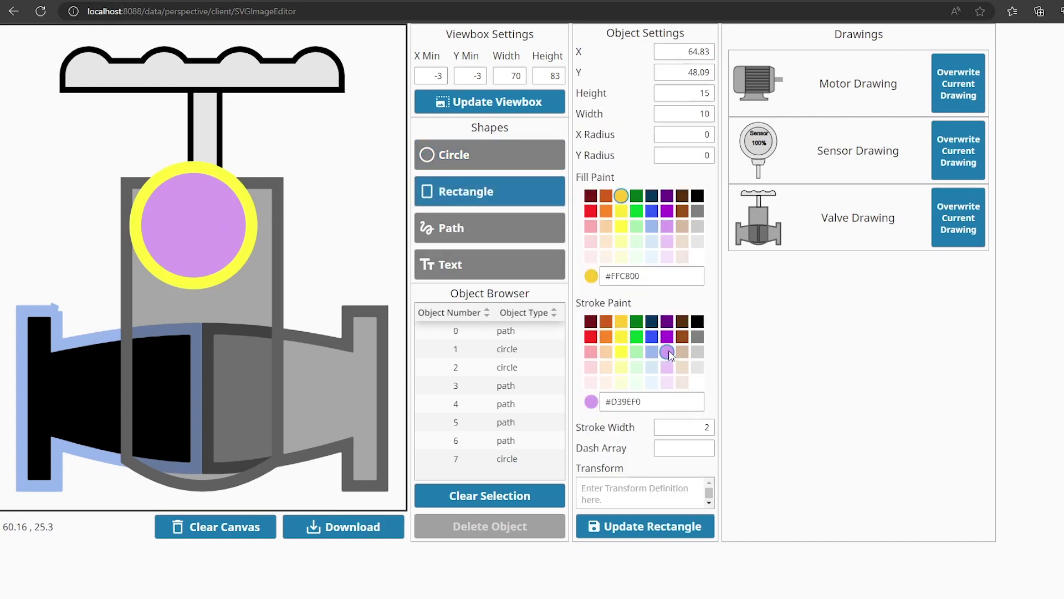
left_click(274, 186)
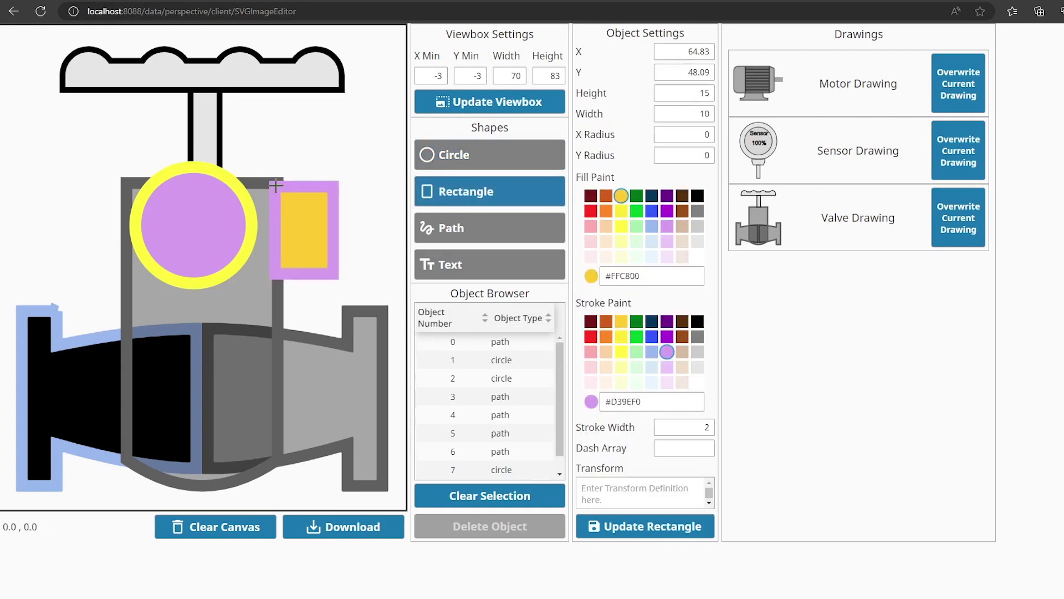
left_click(98, 372)
left_click(295, 378)
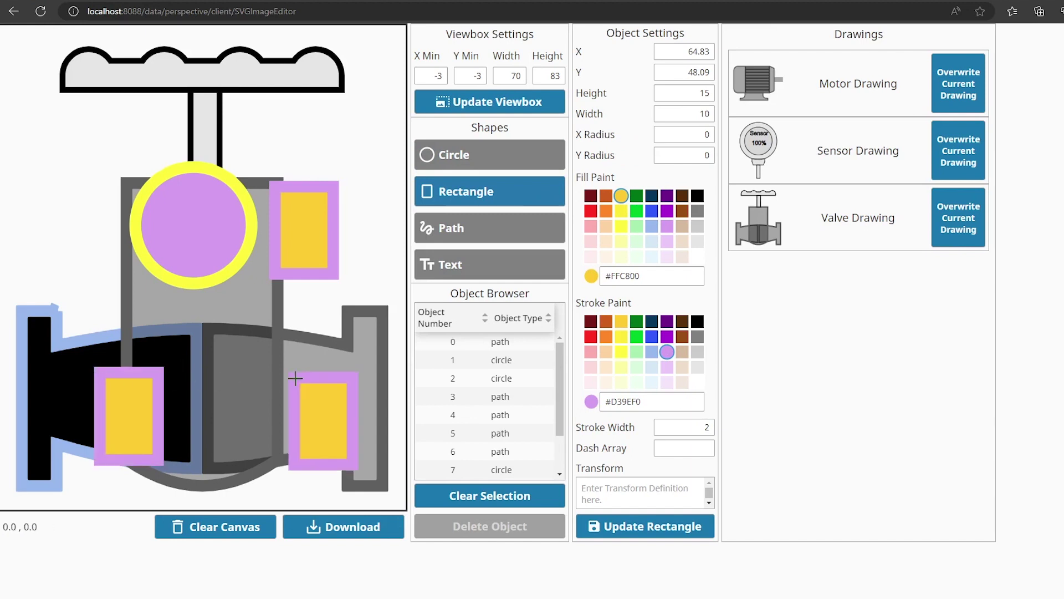
double_click(677, 139)
key("BackSpace")
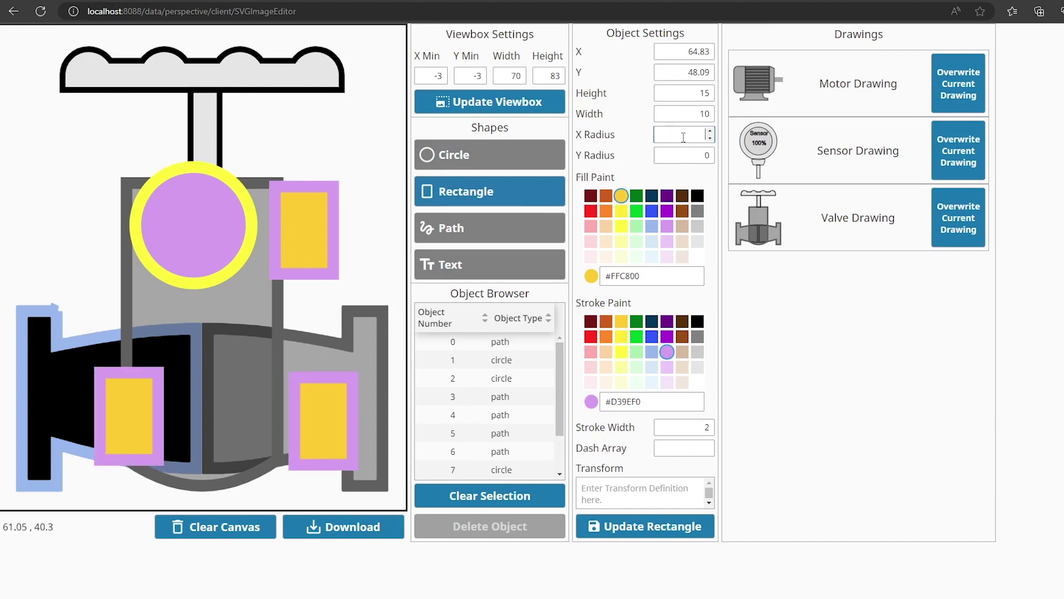
type("5")
left_click(65, 178)
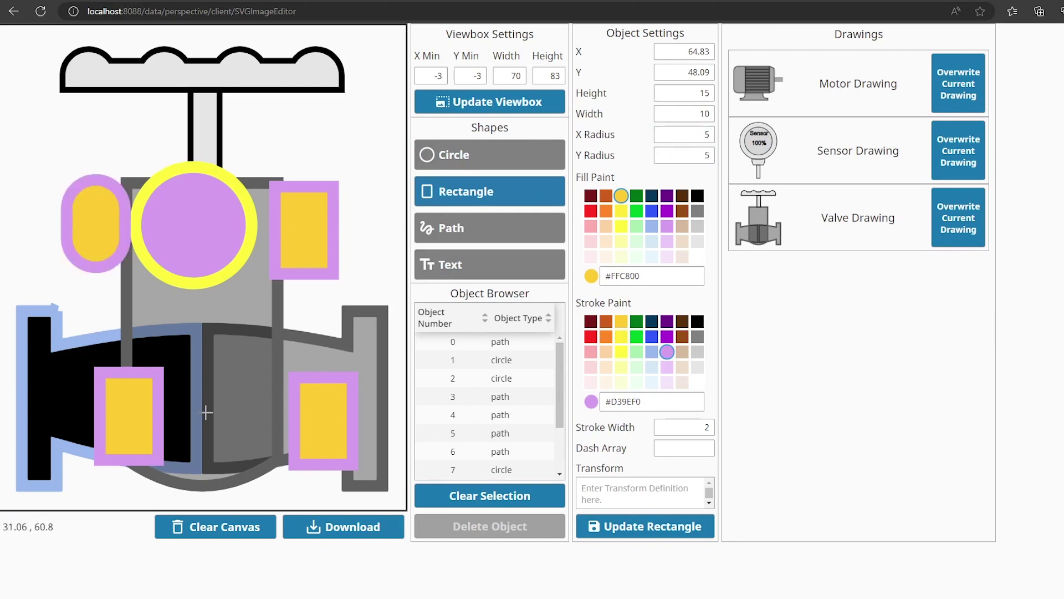
left_click(454, 227)
left_click(637, 299)
Draw a closed six-point #95B9F0 path outlined green #00CA0E across the lower valve body
left_click(652, 187)
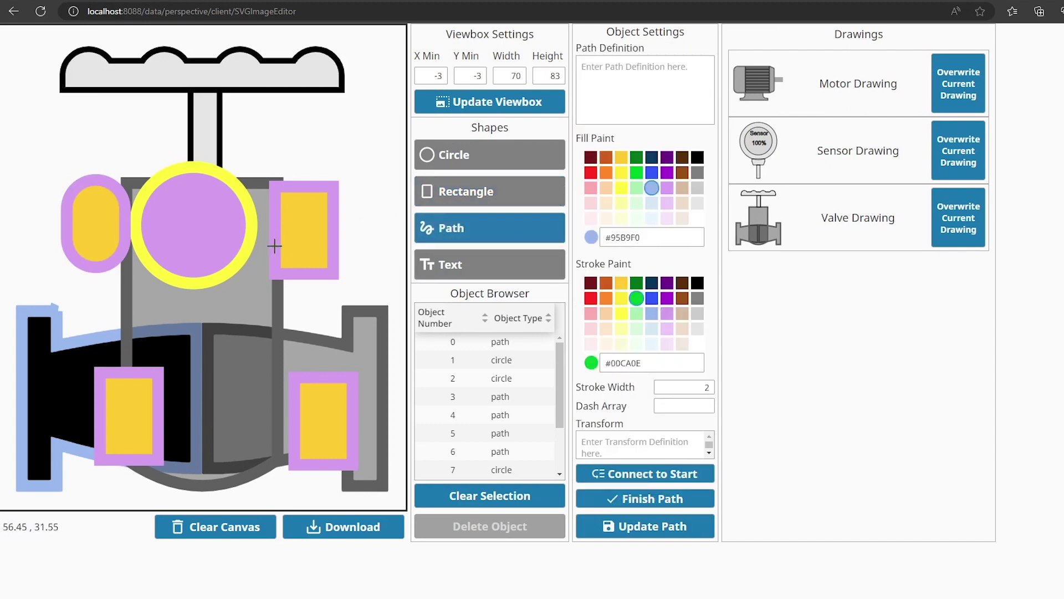
left_click(181, 300)
left_click(123, 332)
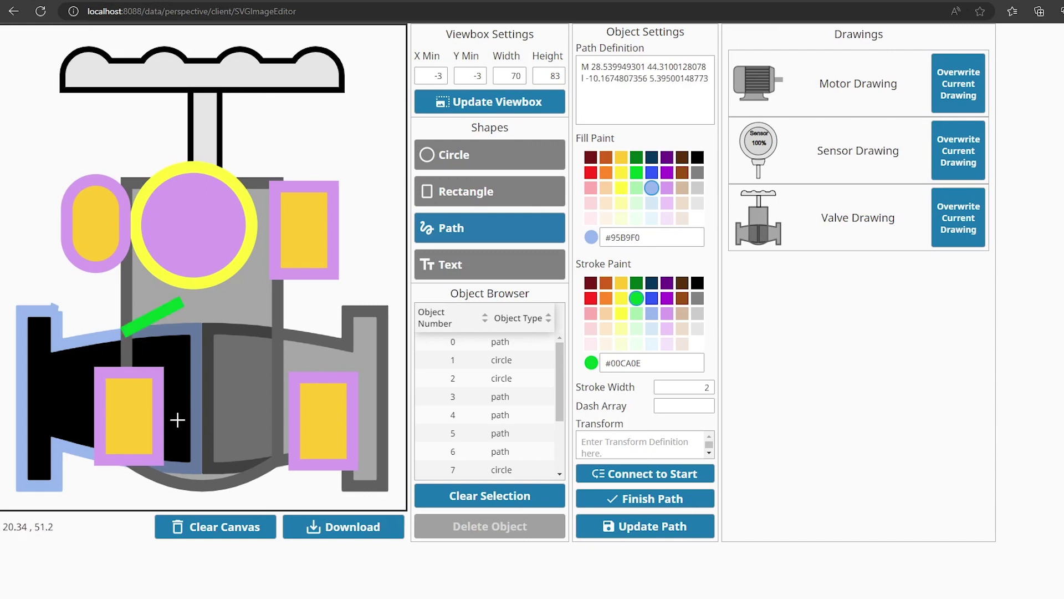
left_click(178, 419)
left_click(266, 418)
left_click(306, 340)
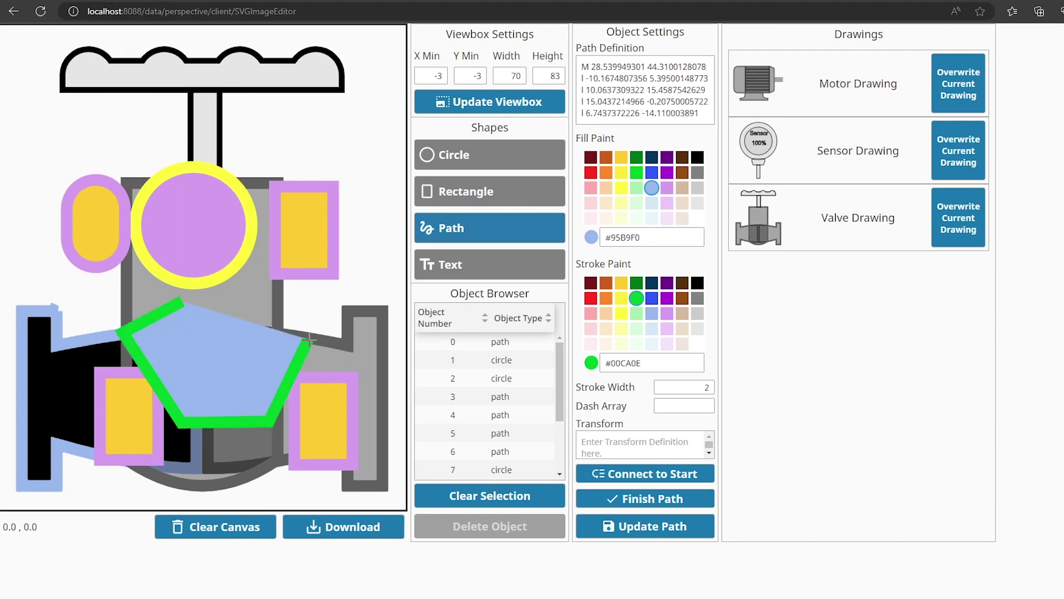
left_click(368, 270)
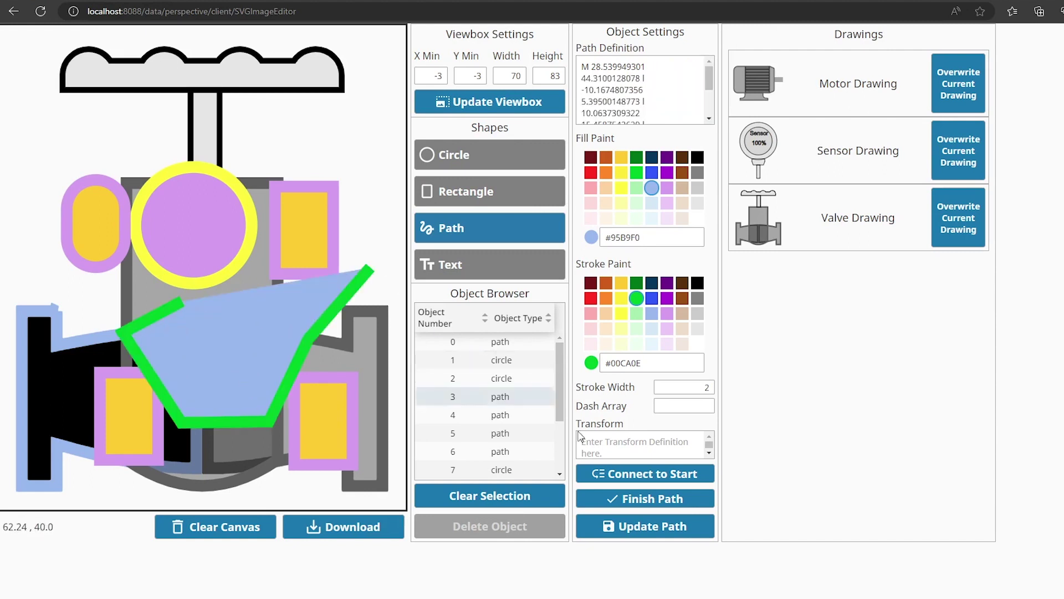
left_click(643, 481)
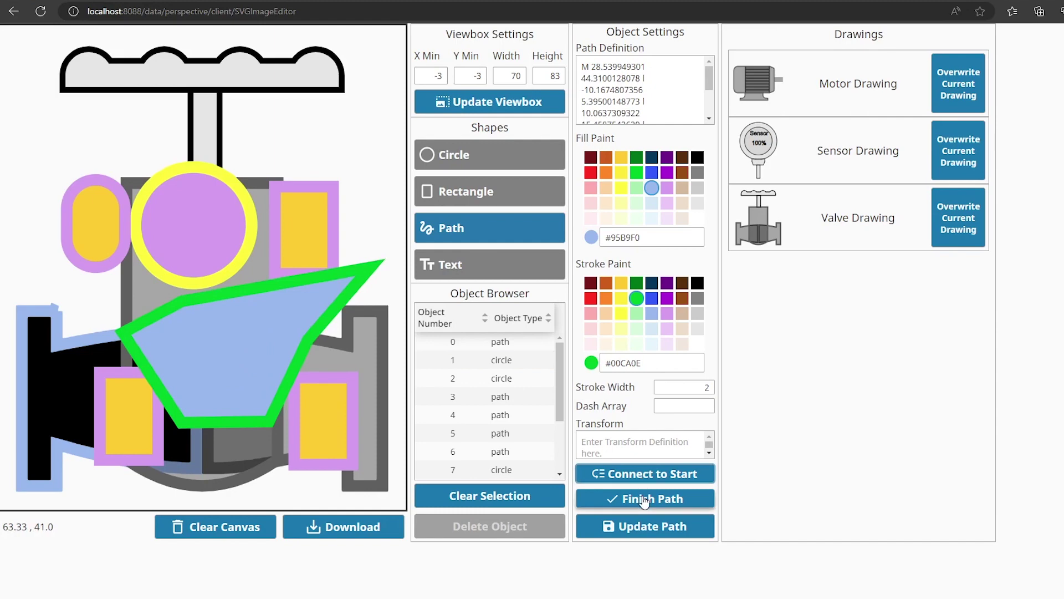
left_click(643, 498)
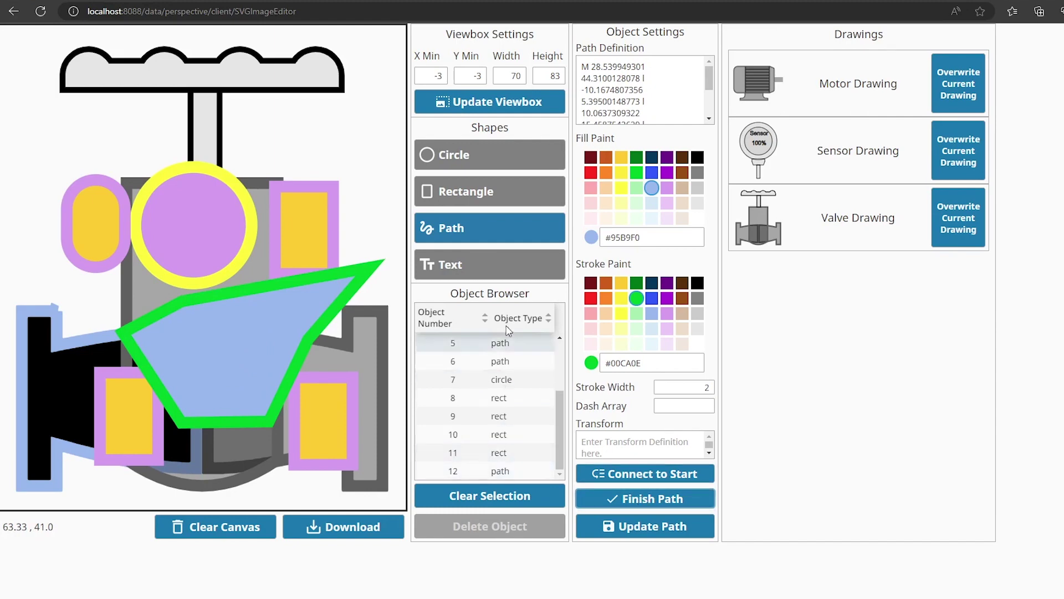
left_click(487, 267)
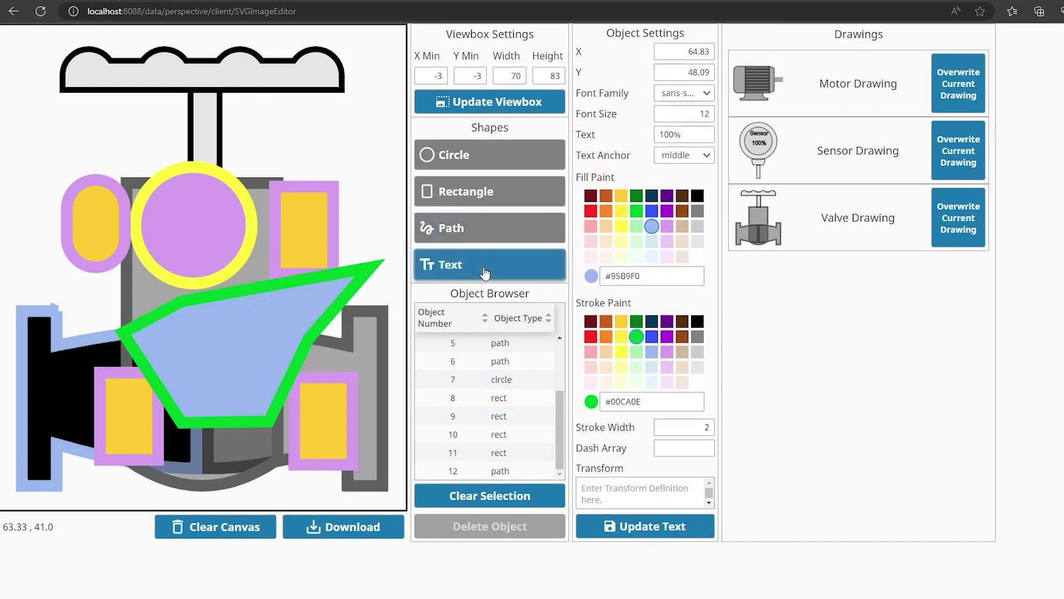
Try the start, middle and end text anchors, then place '100%' text above the valve
left_click(700, 158)
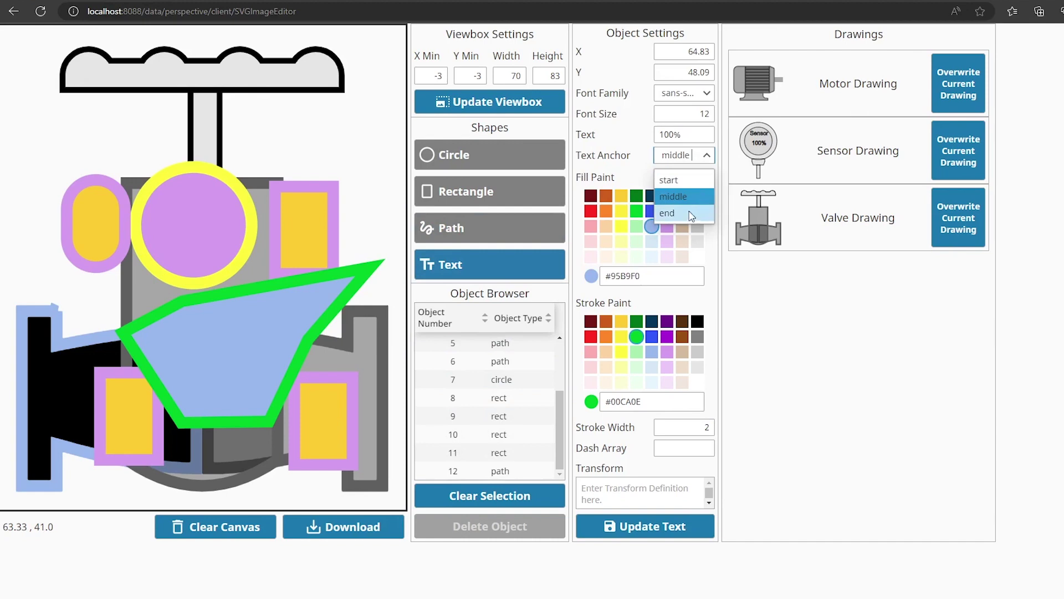
left_click(681, 180)
left_click(691, 157)
left_click(687, 195)
left_click(703, 160)
left_click(693, 211)
right_click(690, 161)
left_click(690, 162)
left_click(670, 180)
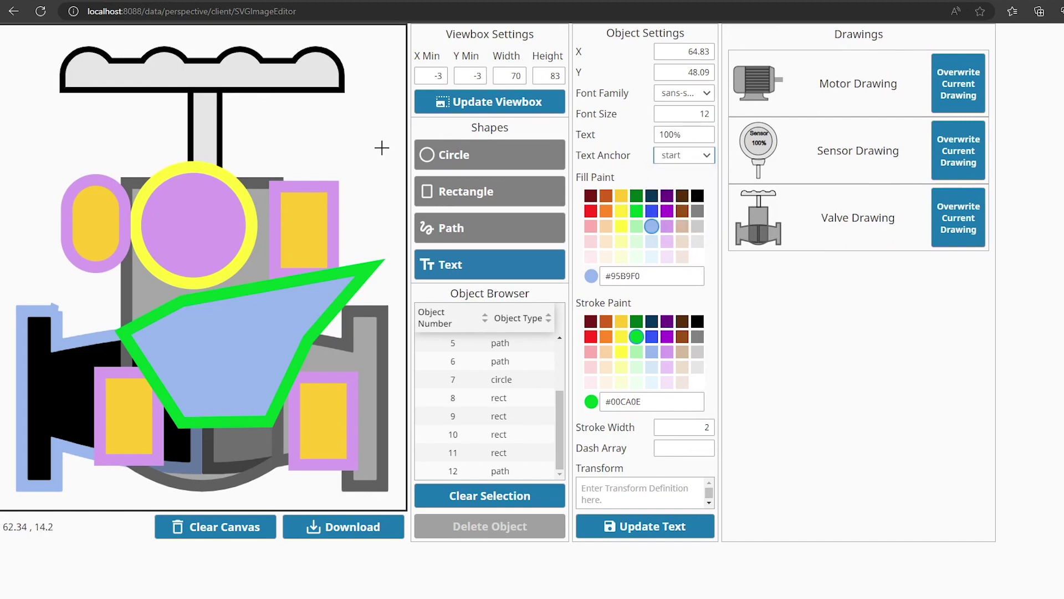
left_click(145, 155)
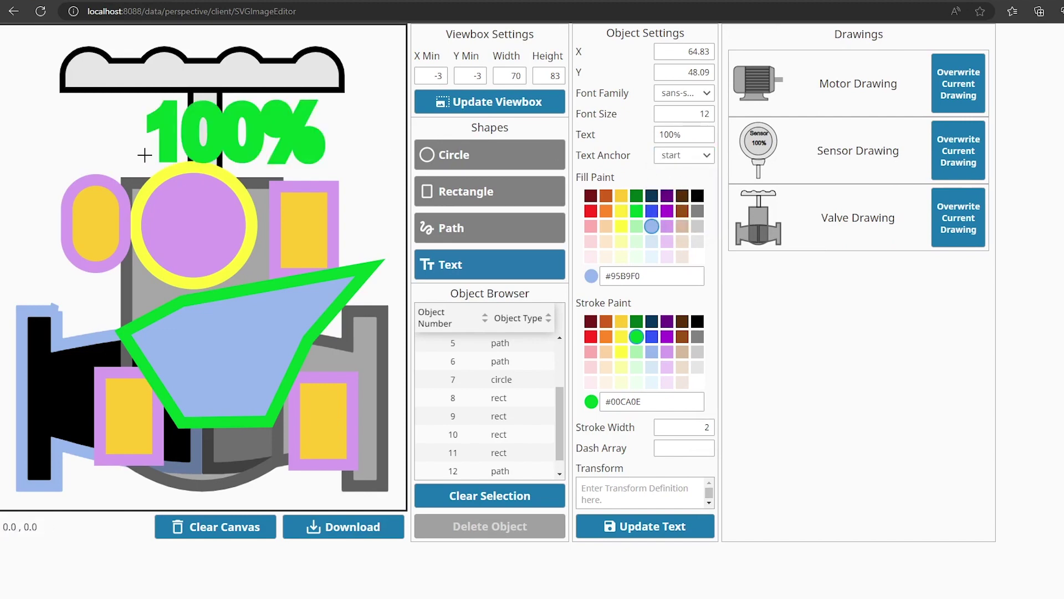
Middle-anchor the 100% text and recolour it with #E9C9FA fill and #A601D6 outline
scroll(476, 438, "down", 1)
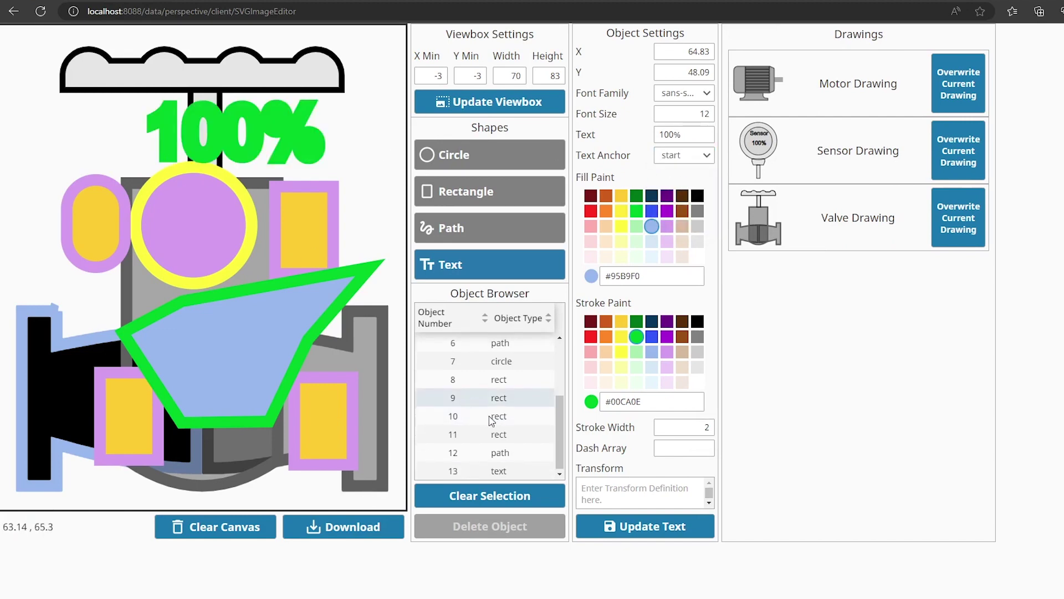
left_click(519, 471)
left_click(706, 156)
left_click(686, 196)
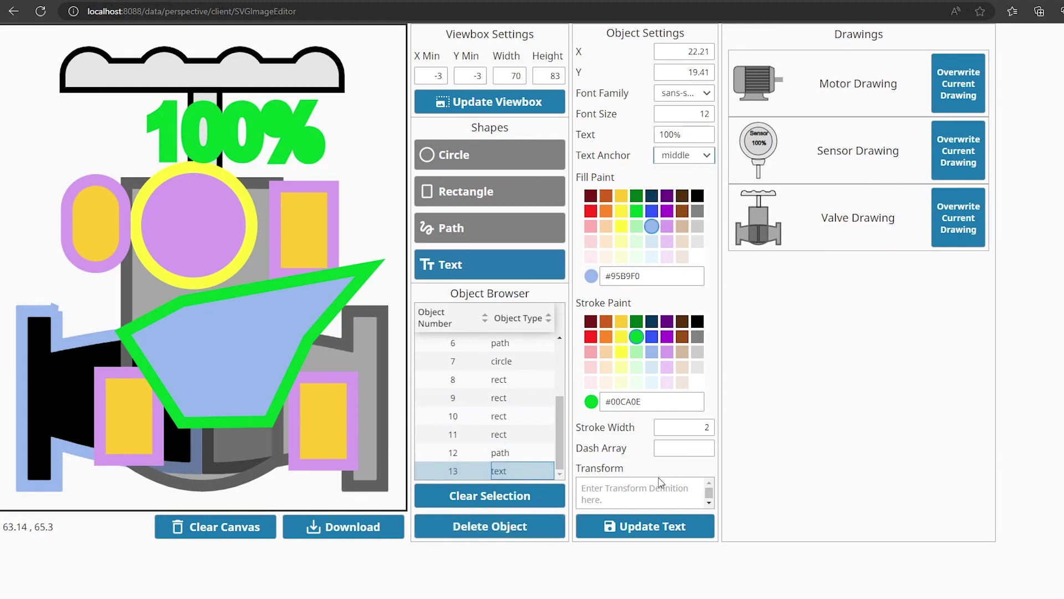
left_click(655, 530)
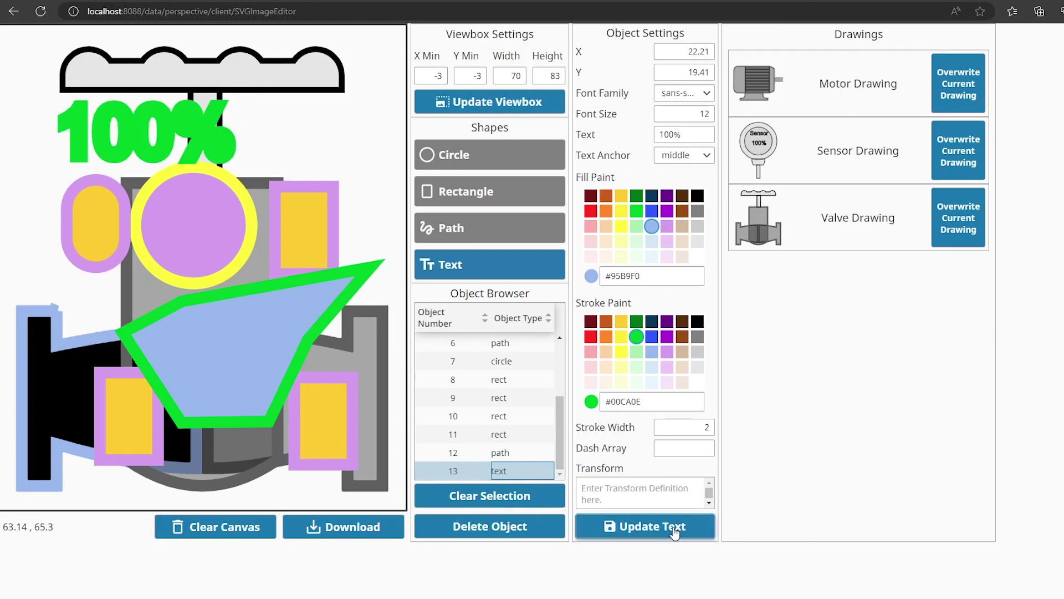
left_click(667, 242)
left_click(667, 337)
left_click(661, 526)
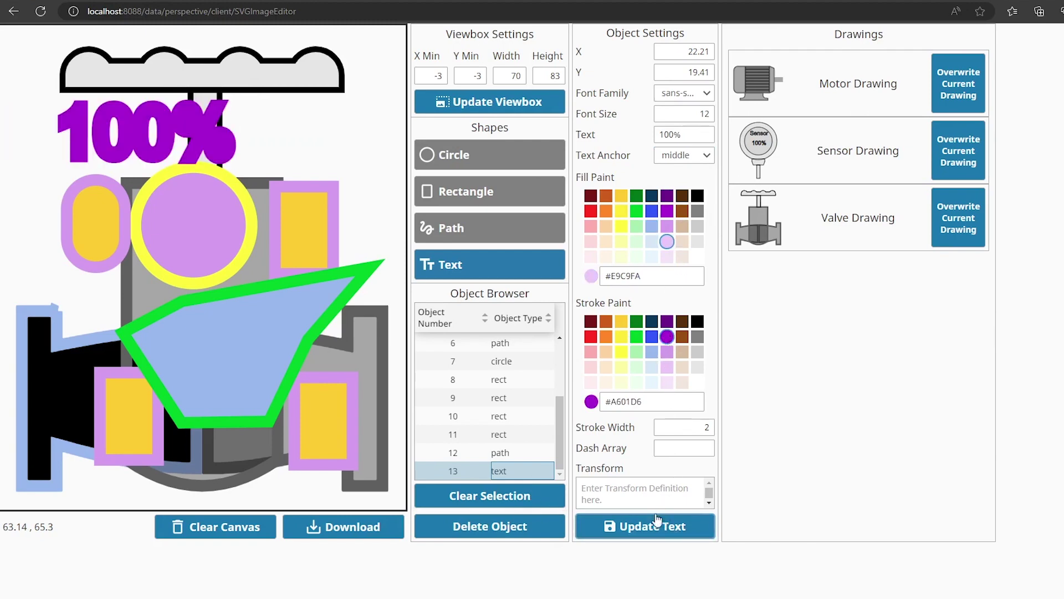
left_click(507, 365)
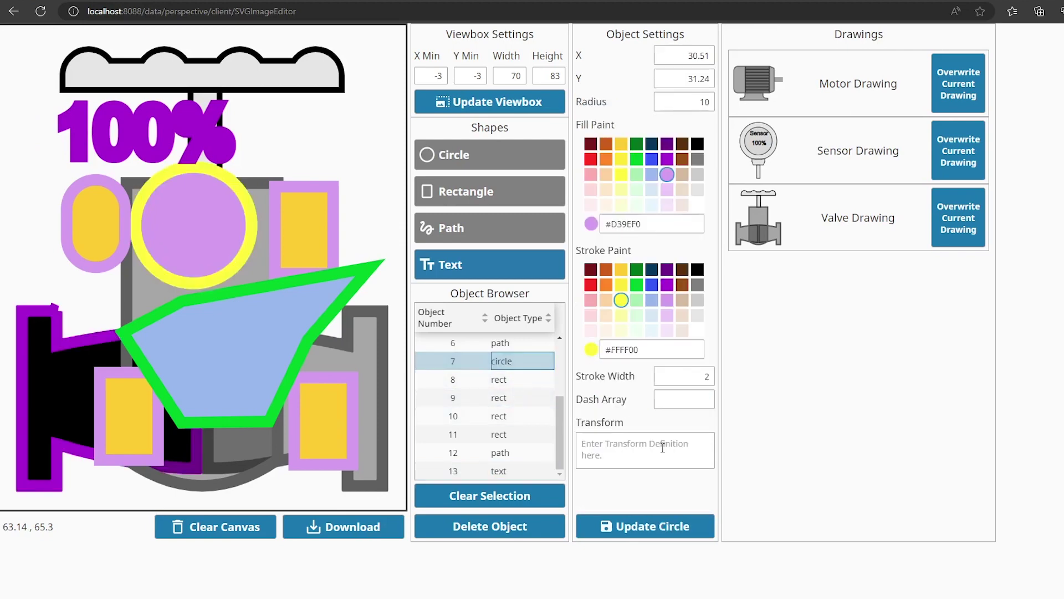
Apply a 5 2 1 10 dash array to circle 7's yellow outline
left_click(689, 395)
left_click(668, 525)
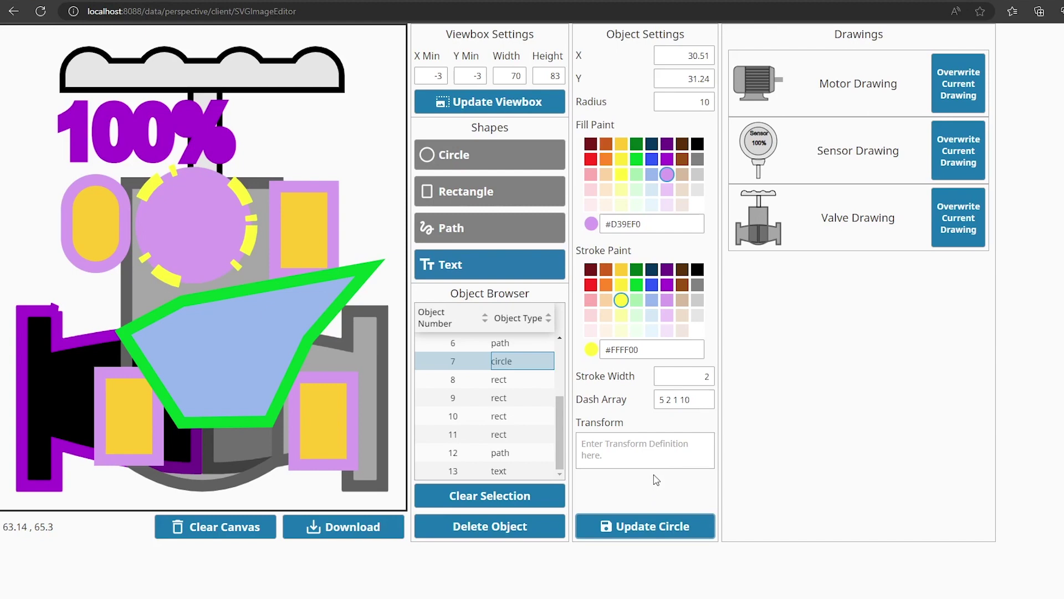
left_click(506, 380)
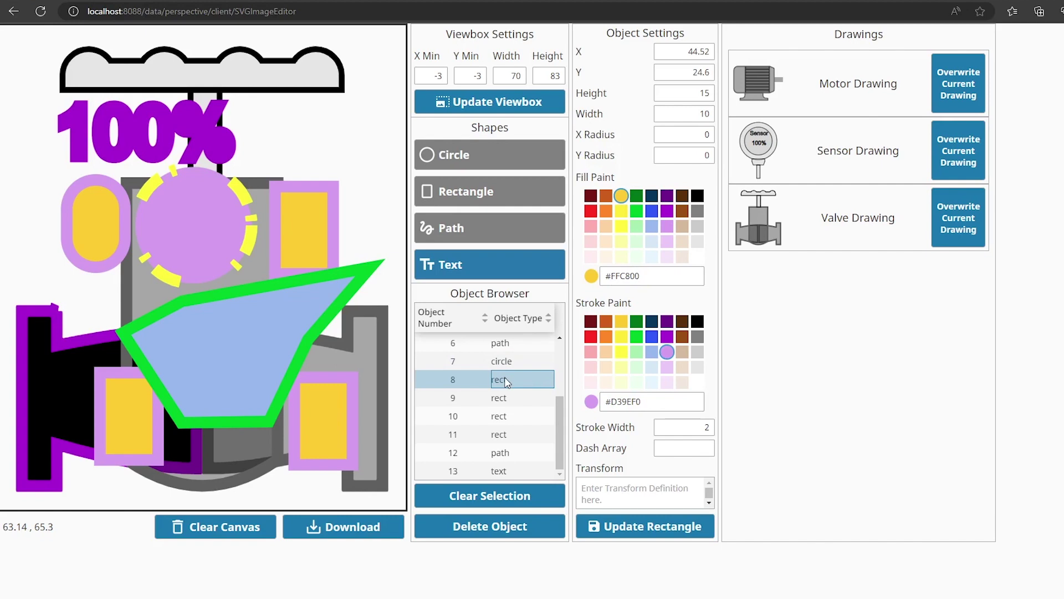
Give rectangle 8 the transform rotate(45 44 24) and clear the selection
left_click(618, 486)
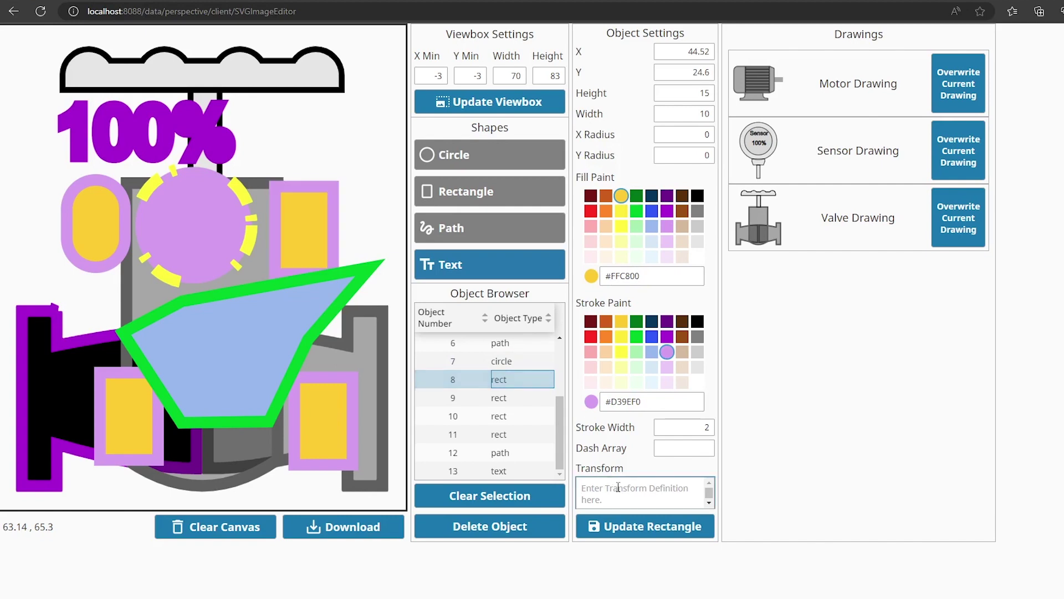
type("rotate(")
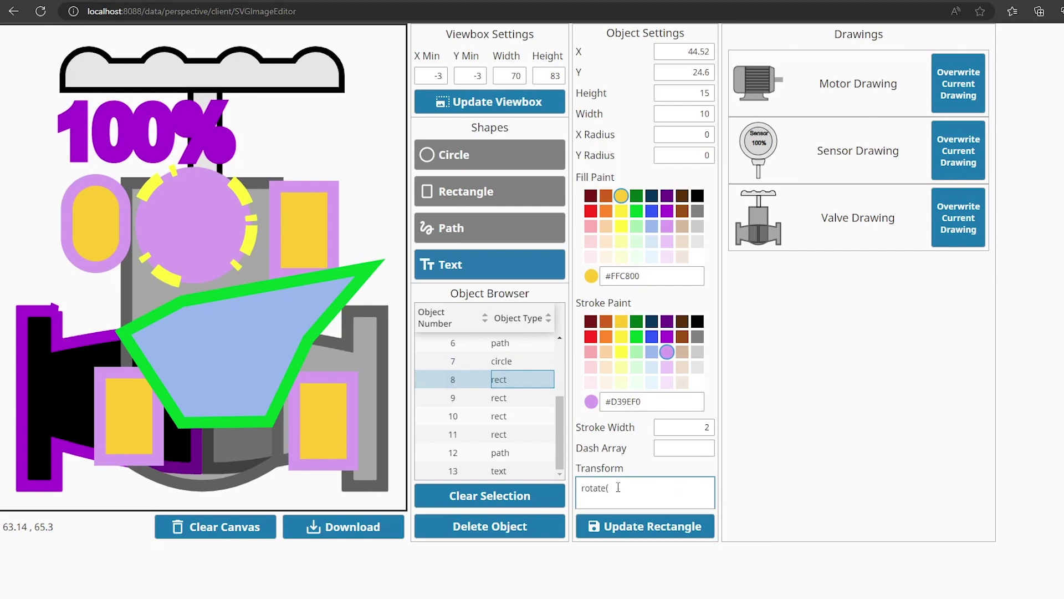
type("45 44 24")
left_click(651, 529)
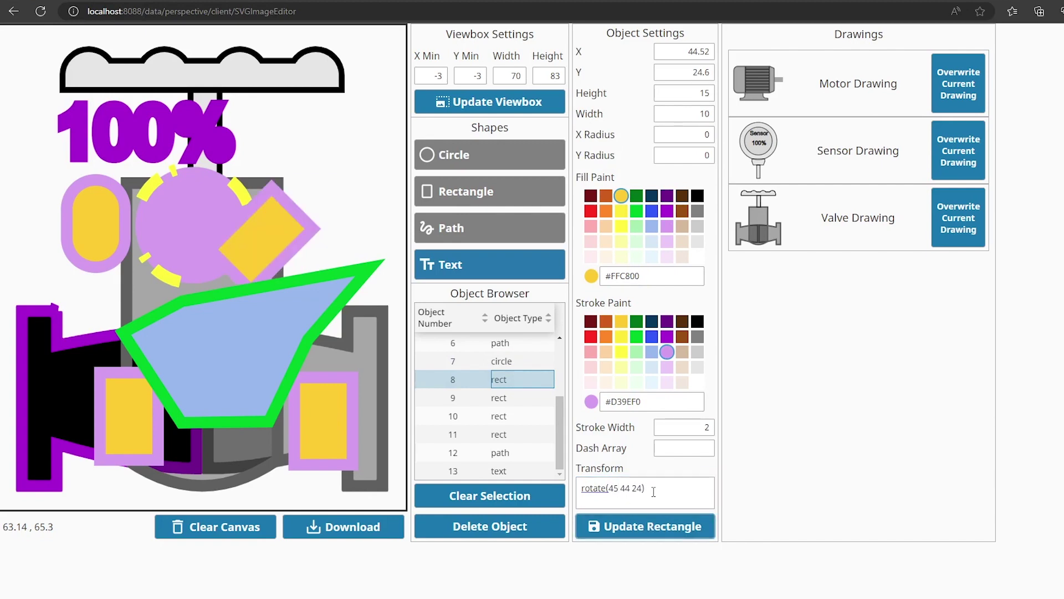
left_click(532, 498)
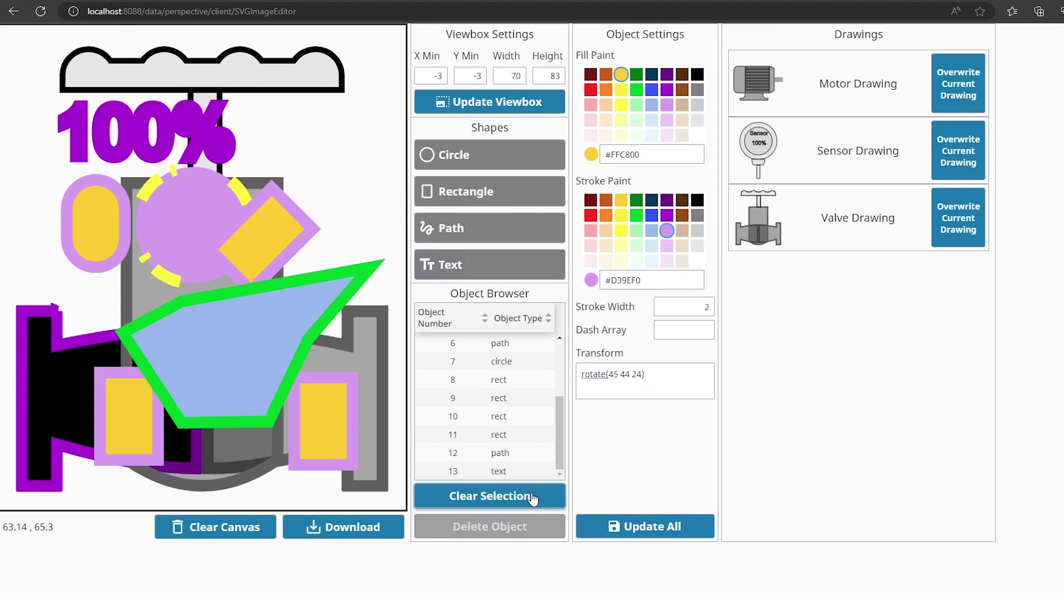
Clear the transform and give all objects light-blue fill with black stroke, width 1, dash array 1
left_click(619, 383)
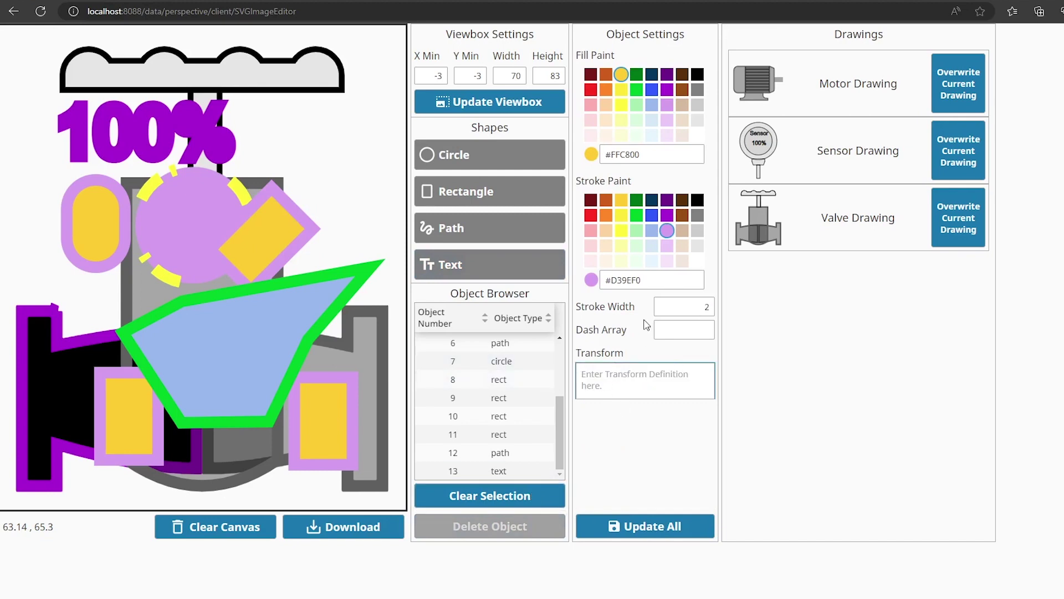
left_click(652, 104)
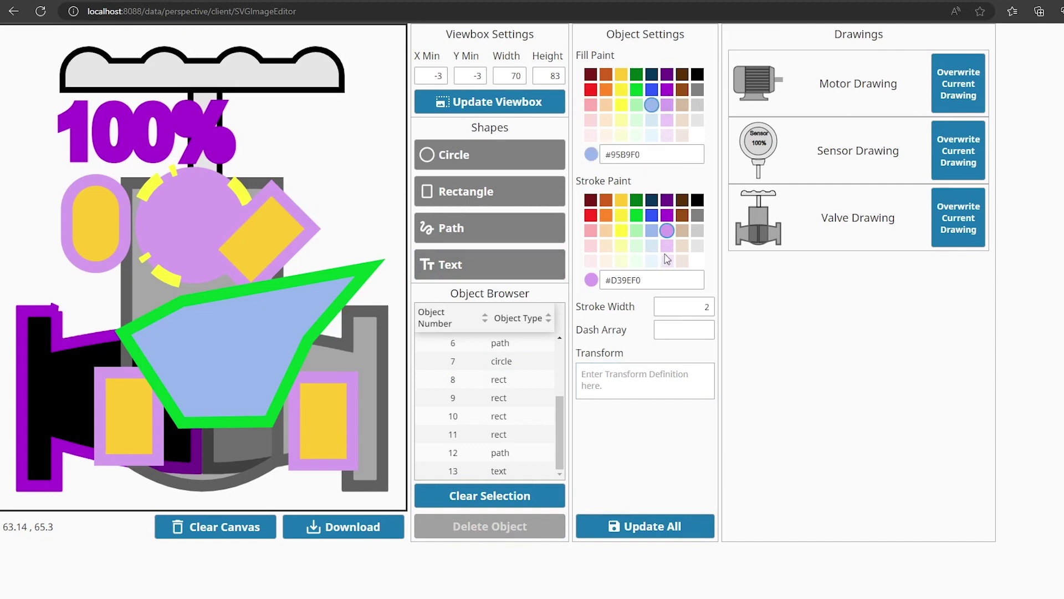
left_click(683, 246)
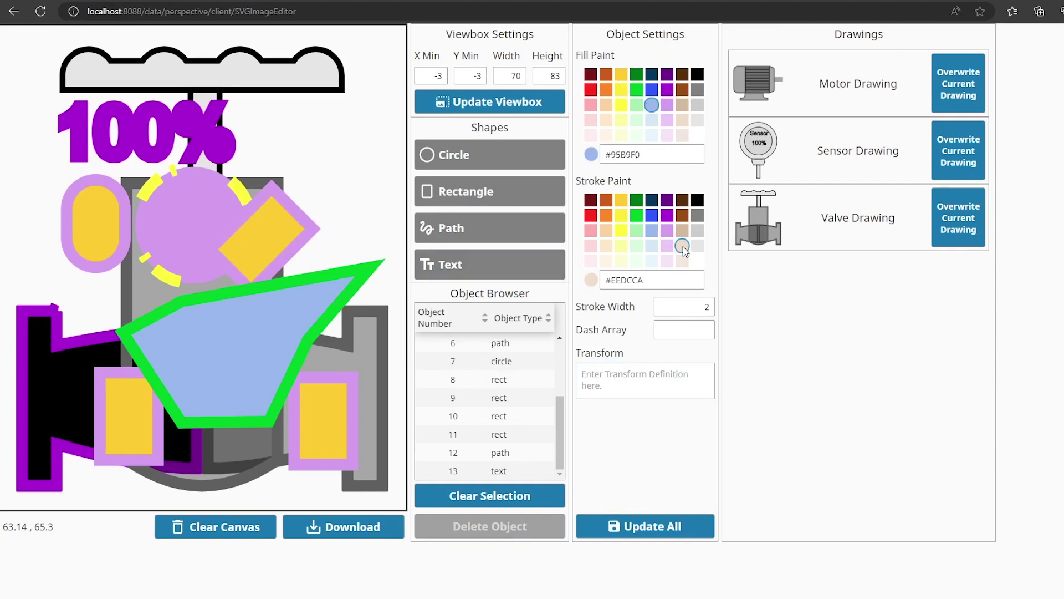
left_click(697, 200)
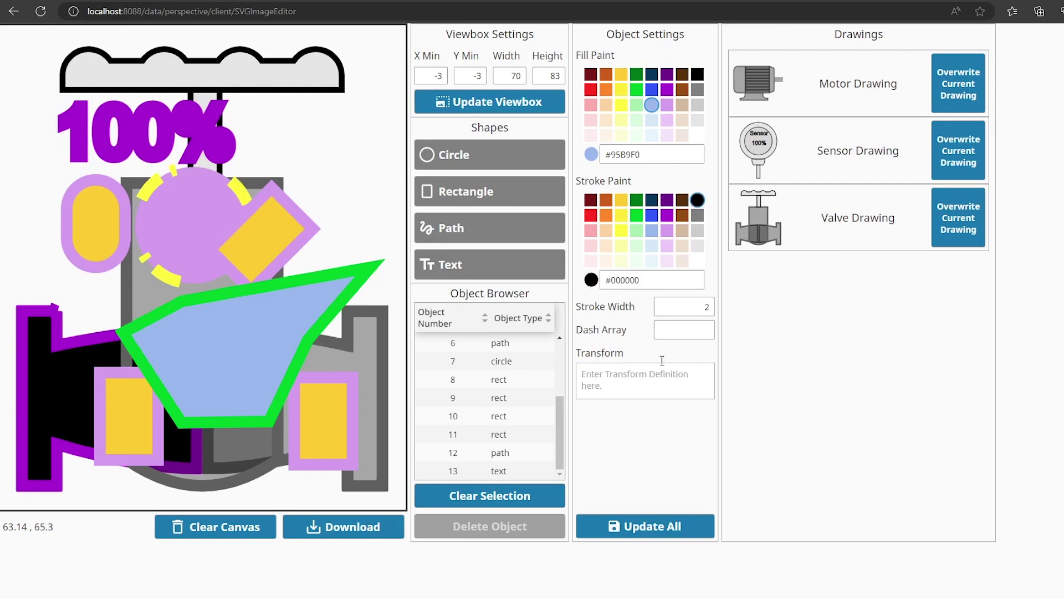
left_click(703, 308)
key("Down")
left_click(678, 332)
left_click(655, 532)
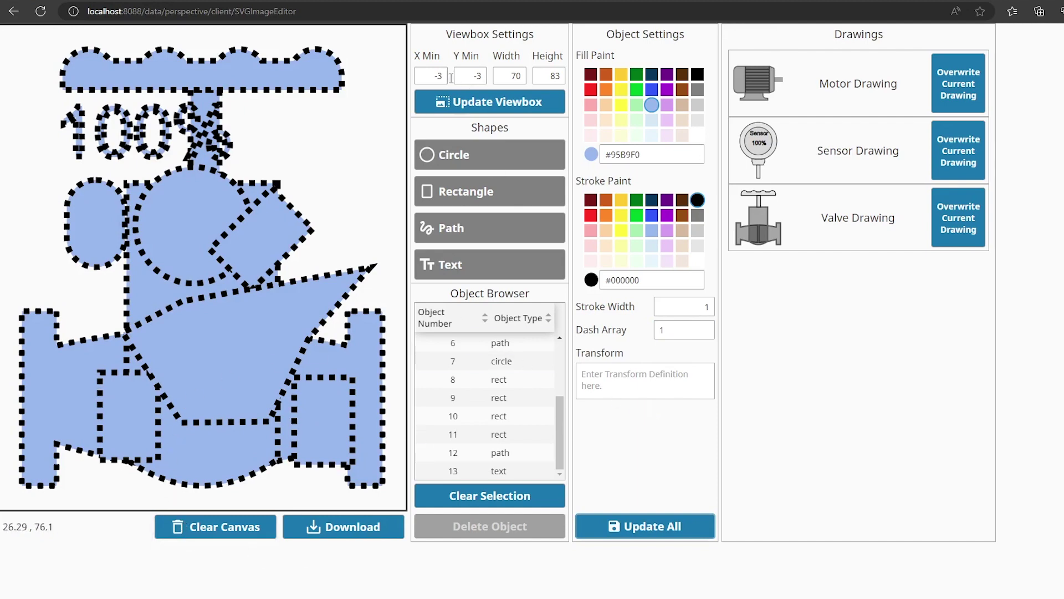
left_click(426, 70)
Apply a viewbox of -10, -10 with width 100 and height 100
key("Tab")
type("-10")
key("Tab")
type("100")
key("Tab")
type("100")
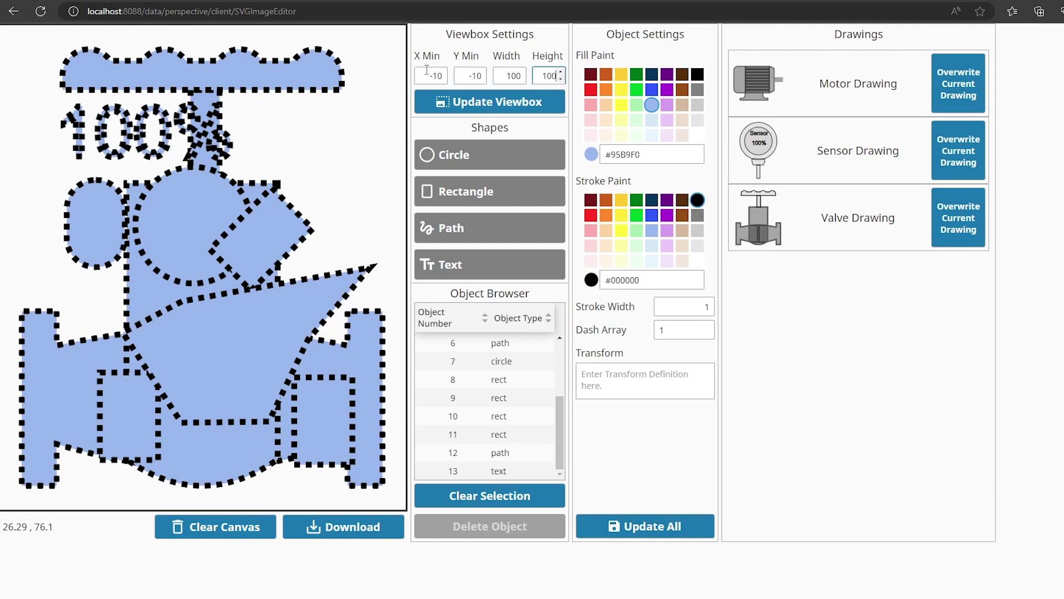
left_click(438, 108)
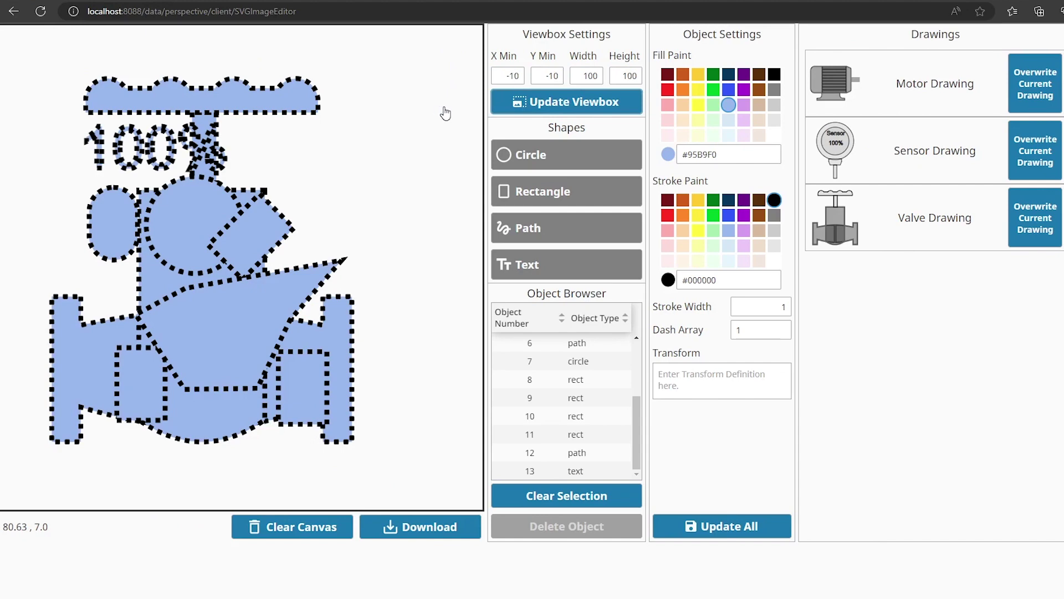
Clear the valve from the canvas and place a brown circle at the upper left
left_click(325, 527)
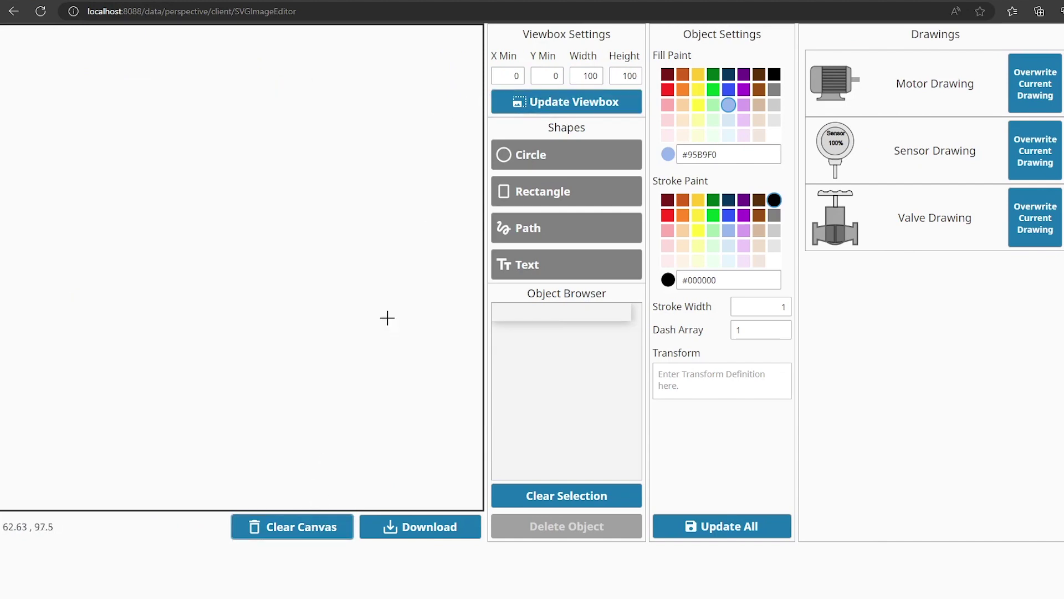
left_click(570, 159)
left_click(759, 159)
left_click(177, 173)
Add a peach circle lower down and an orange circle upper right, then download the canvas as SVG
left_click(682, 174)
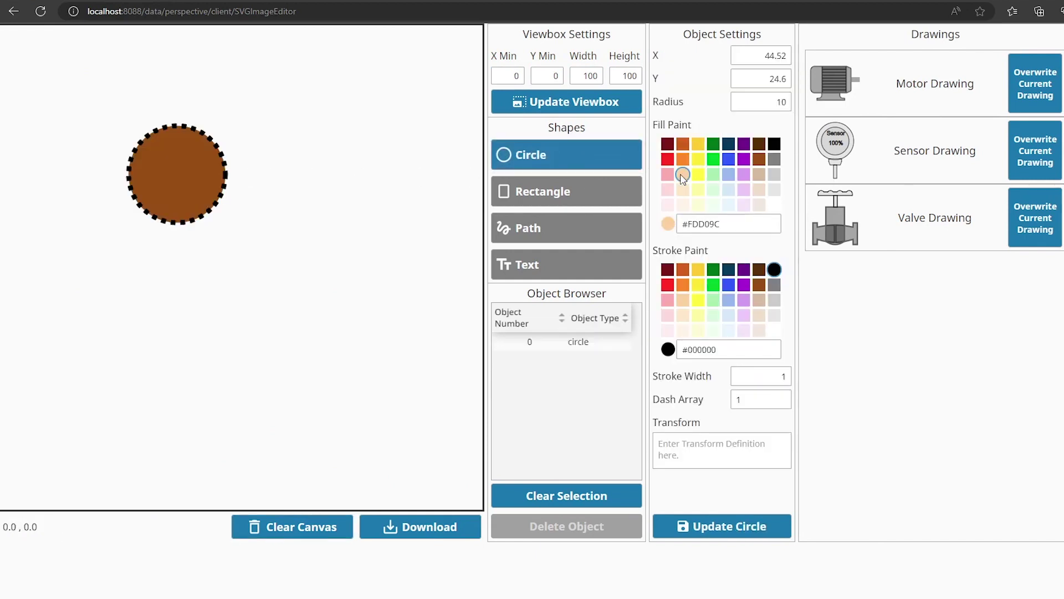
left_click(304, 377)
left_click(683, 159)
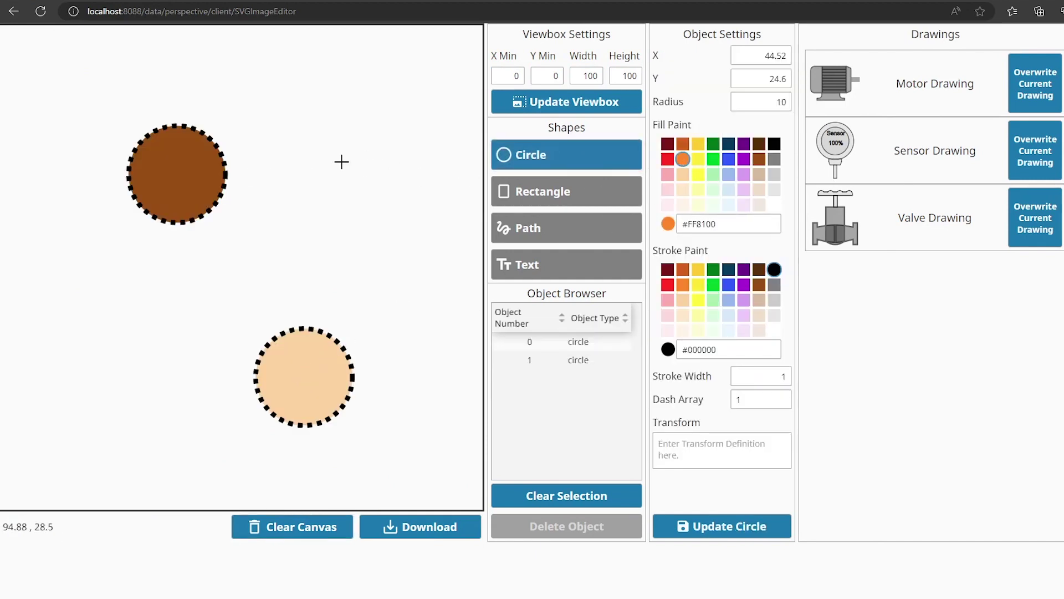
left_click(341, 163)
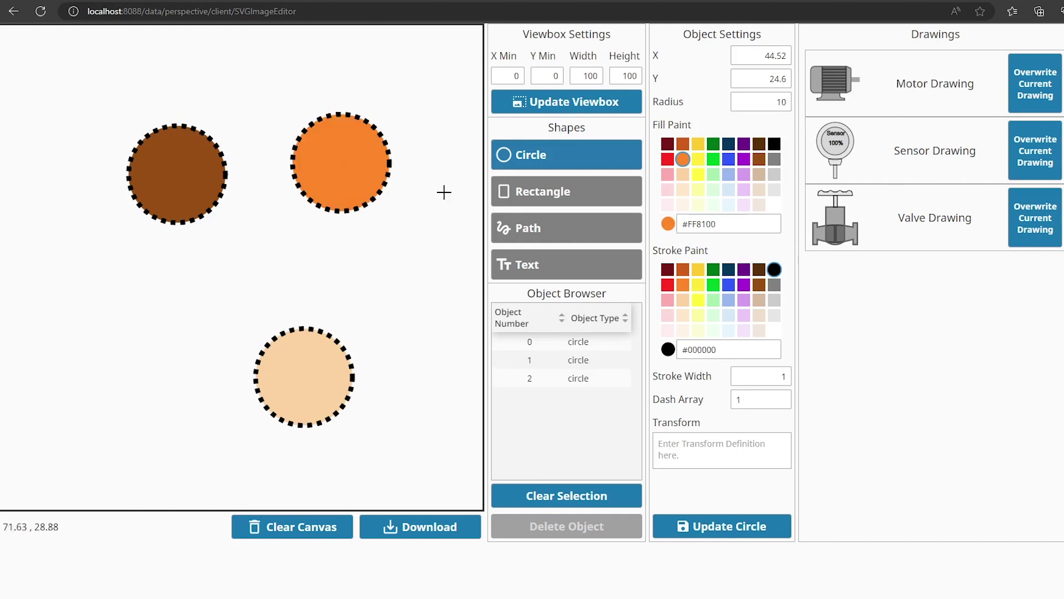
left_click(413, 533)
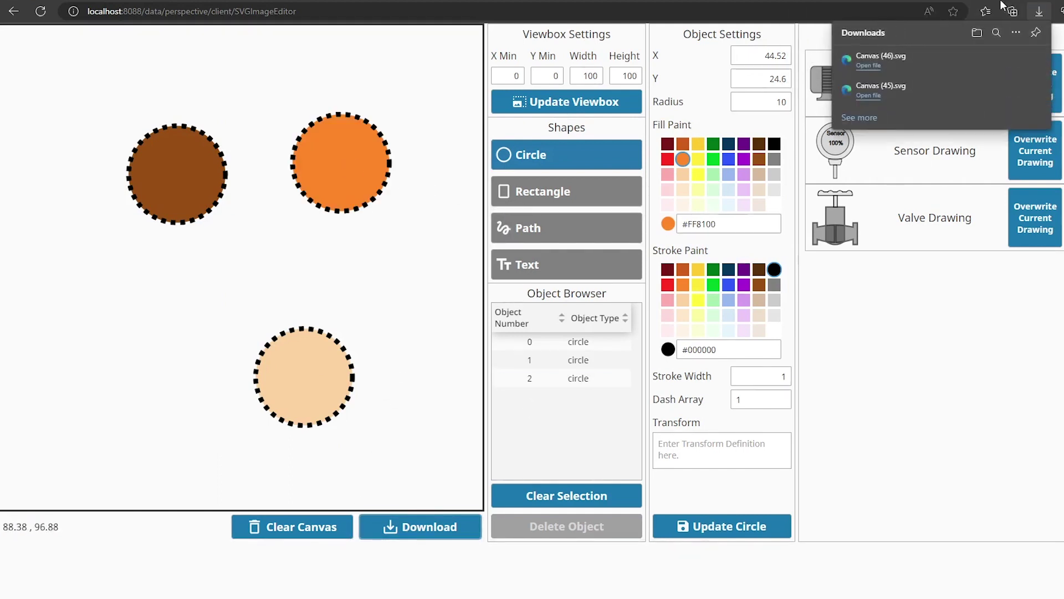
View Canvas (46).svg in Edge, then return and clear the editor canvas
left_click(929, 69)
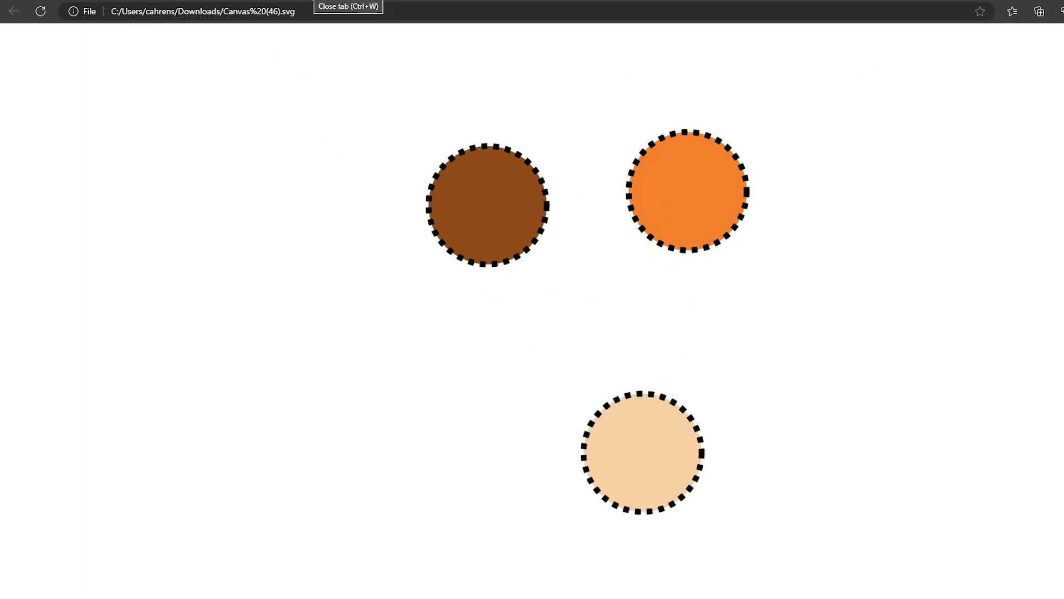
left_click(313, 1)
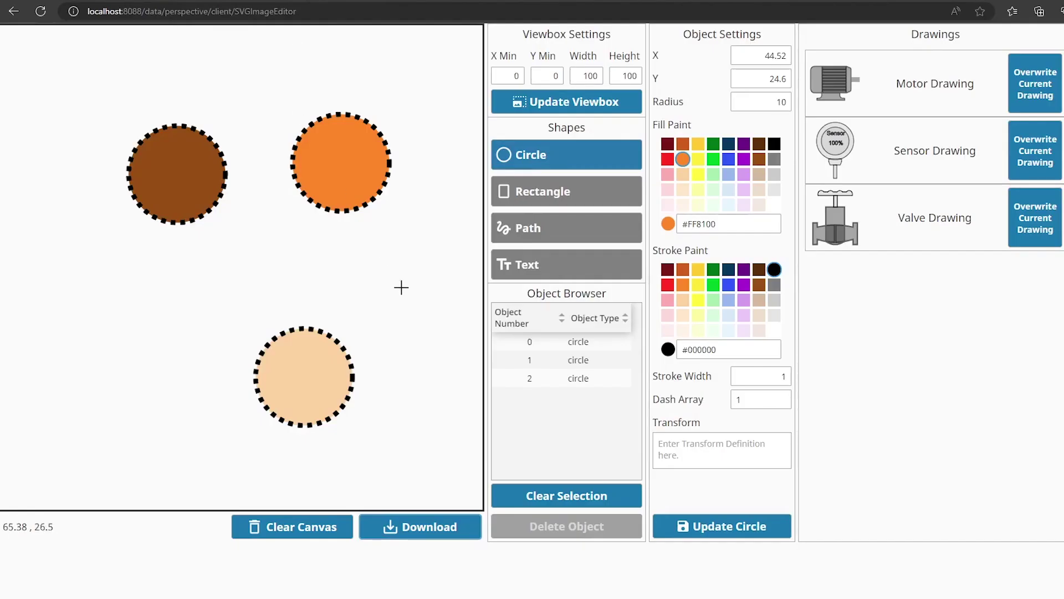
left_click(328, 528)
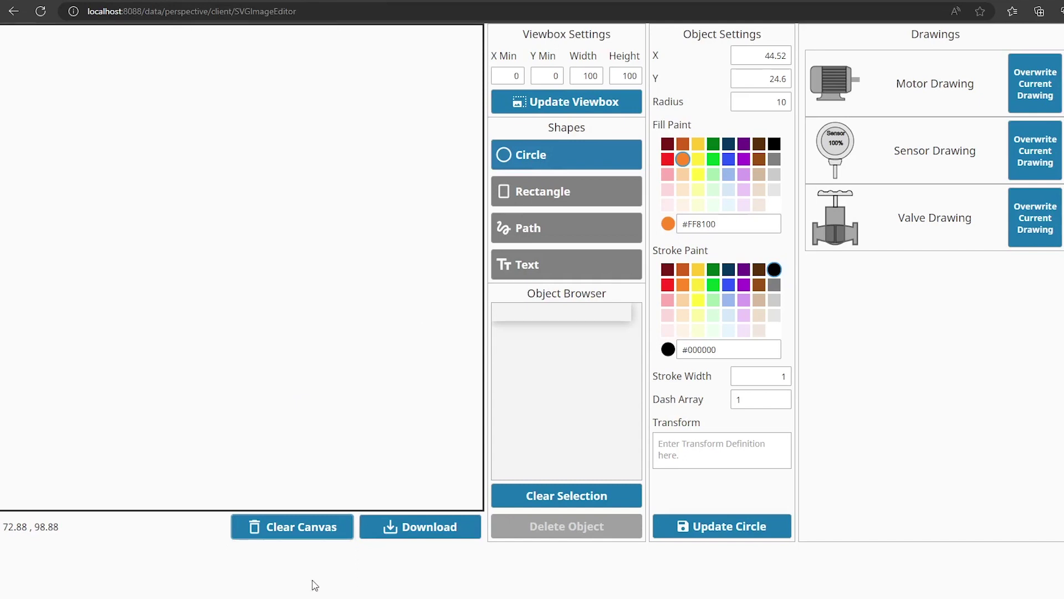